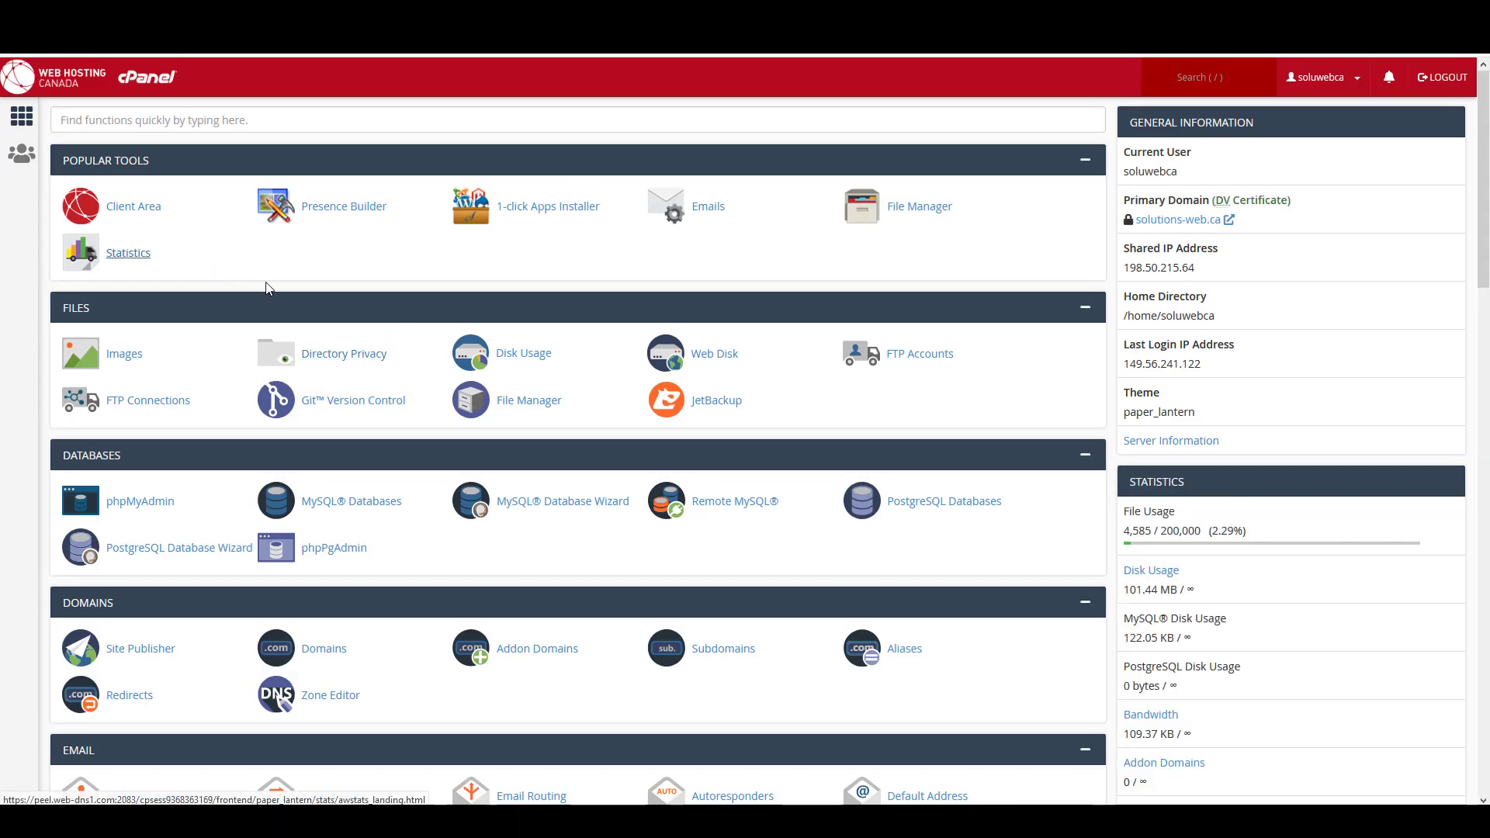
Find JetBackup on the cPanel dashboard and open it from the Files section
scroll(323, 287, "down", 12)
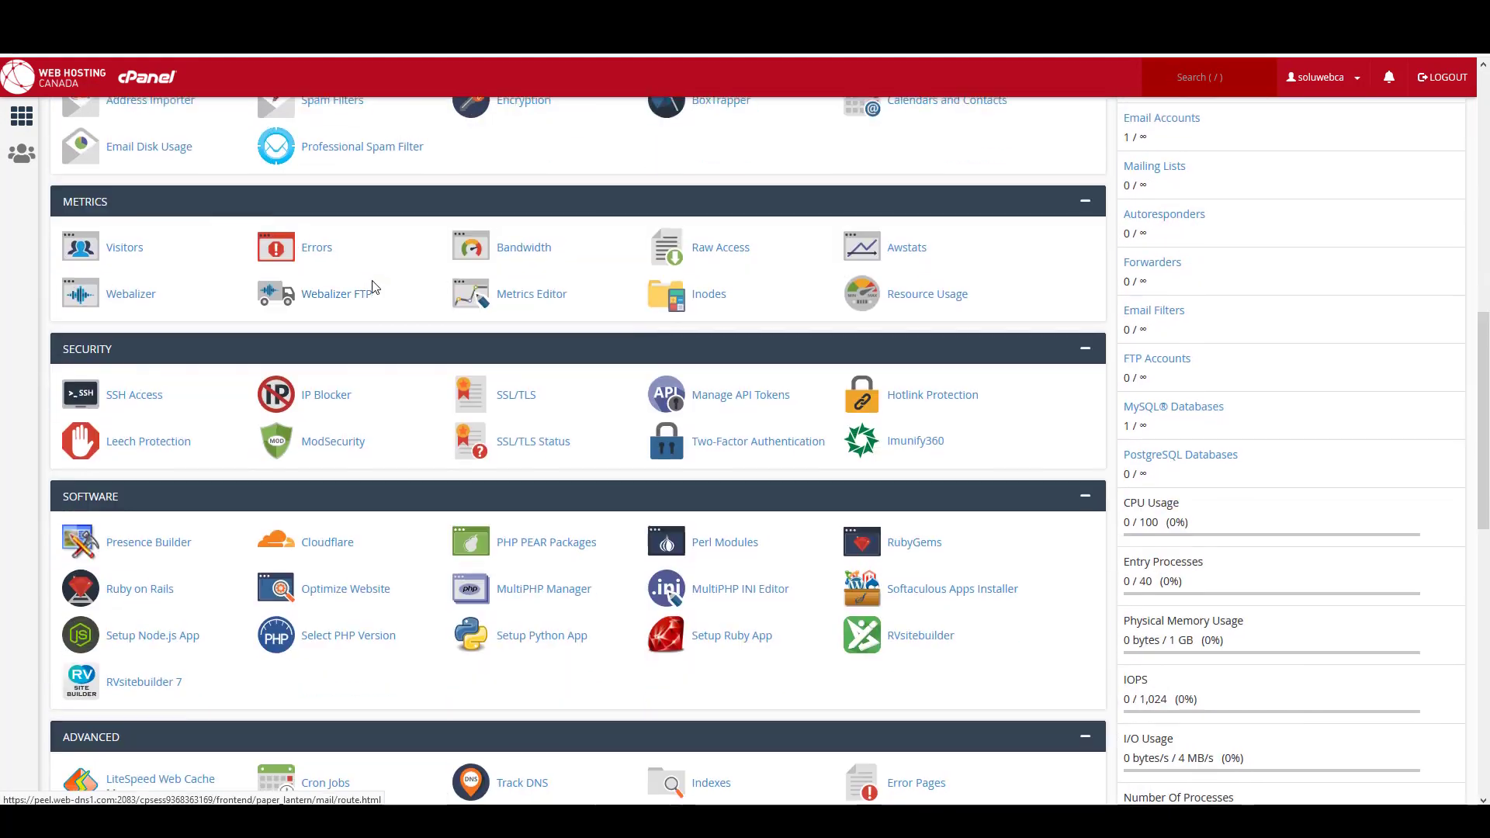
scroll(373, 288, "down", 8)
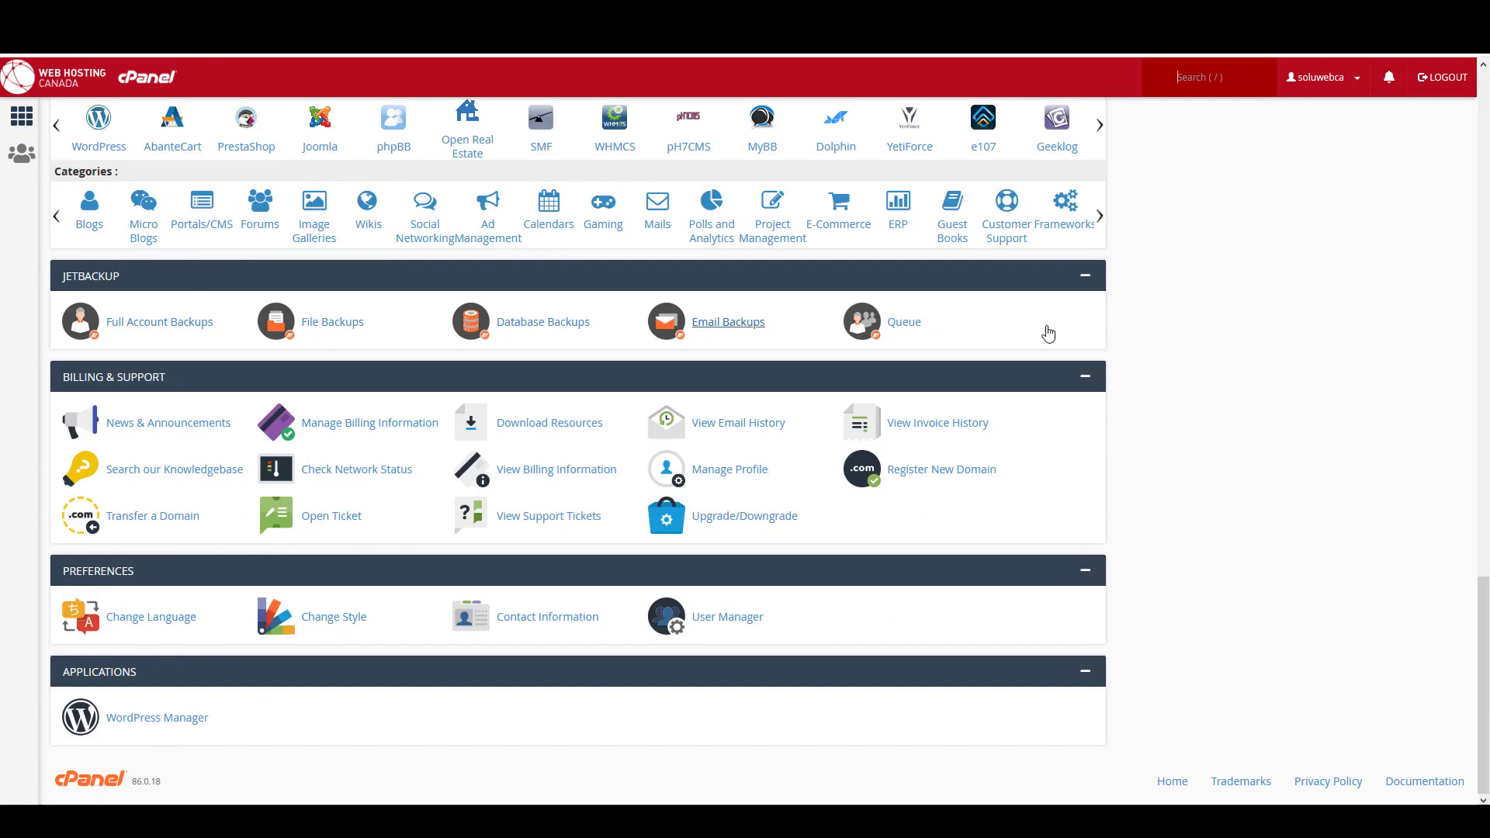
scroll(359, 273, "up", 14)
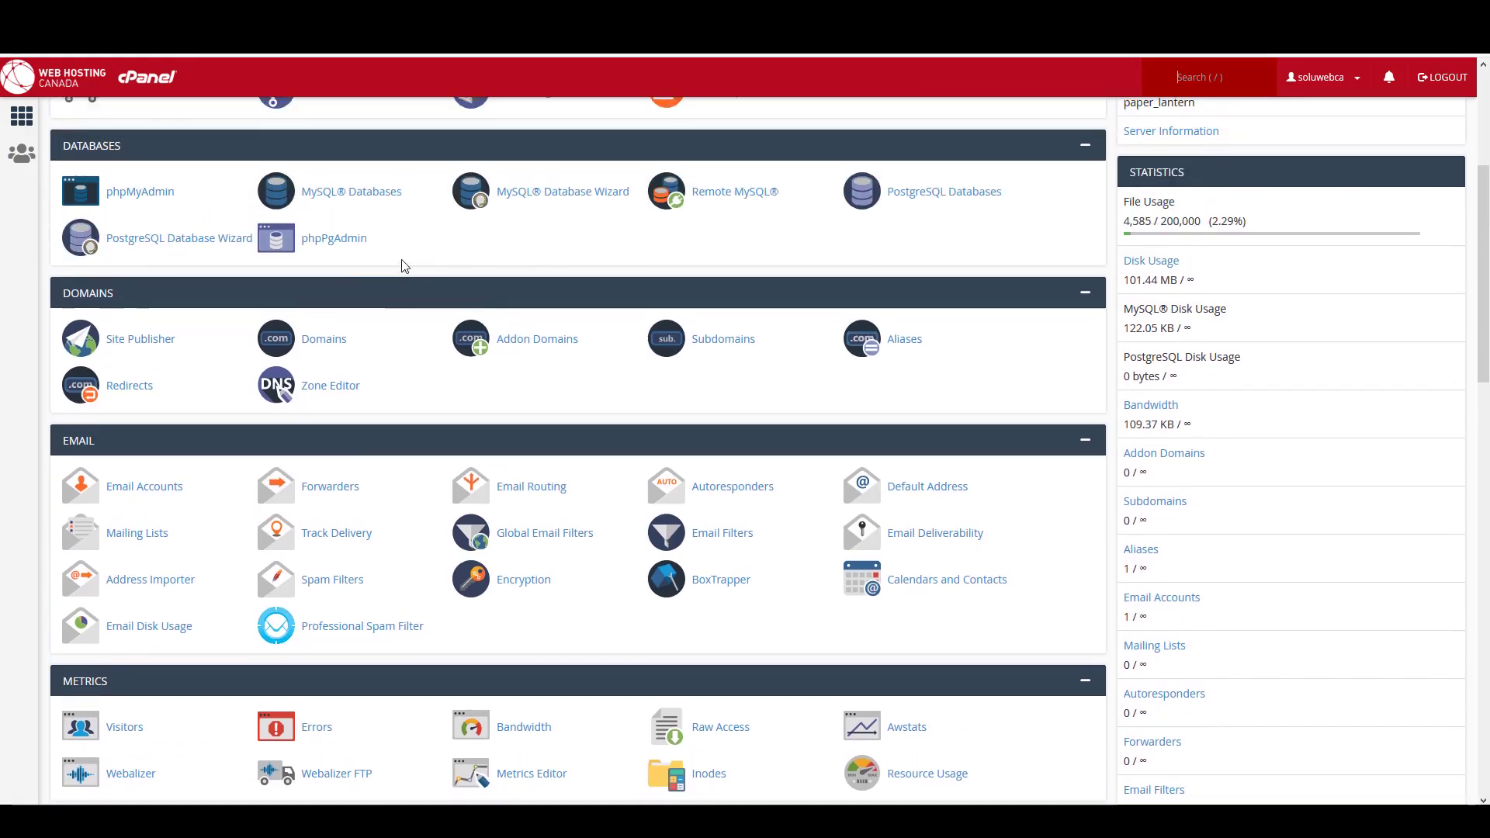
scroll(402, 266, "up", 4)
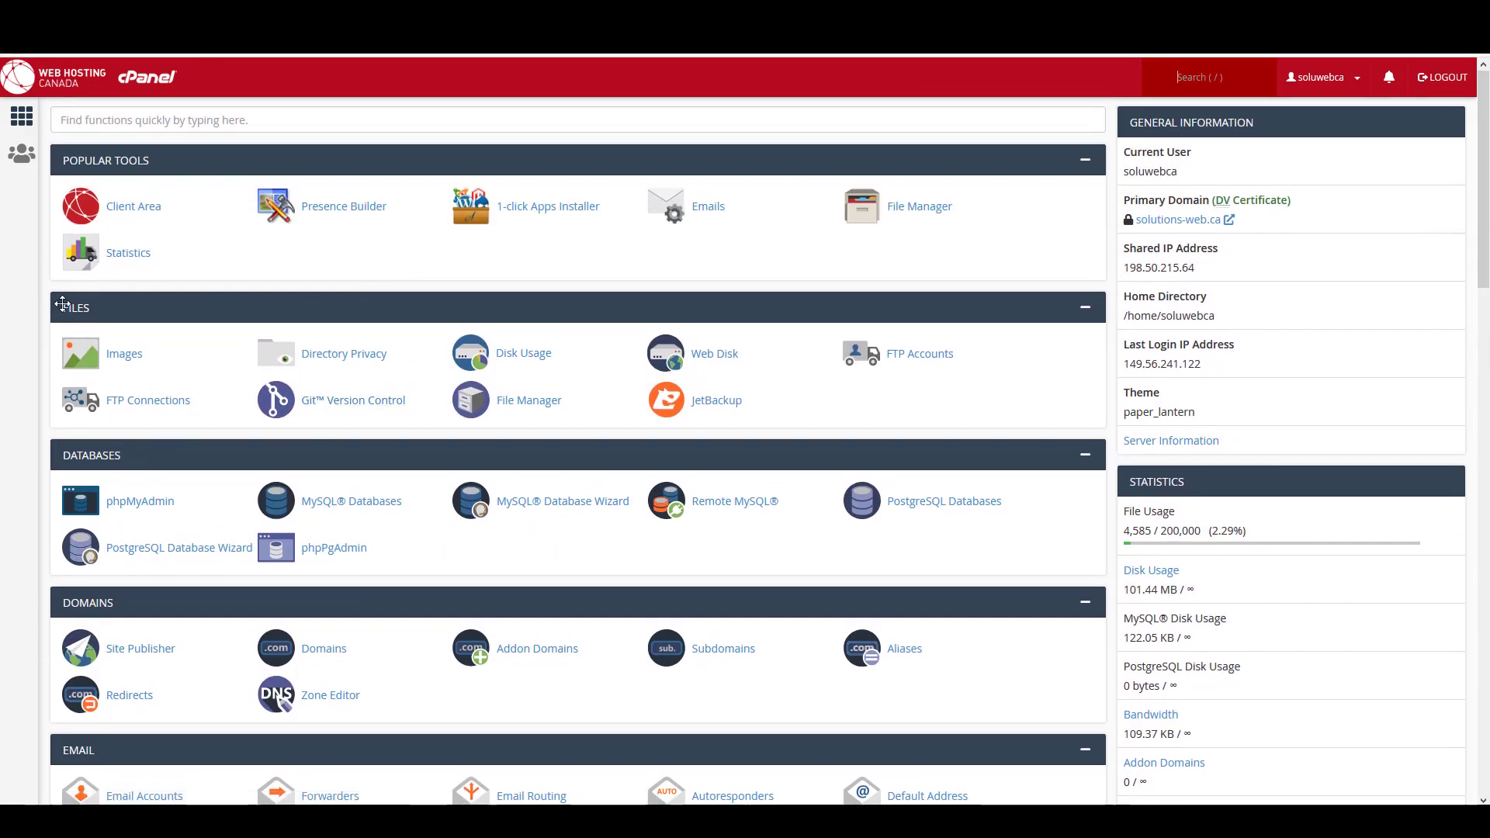
left_click(720, 408)
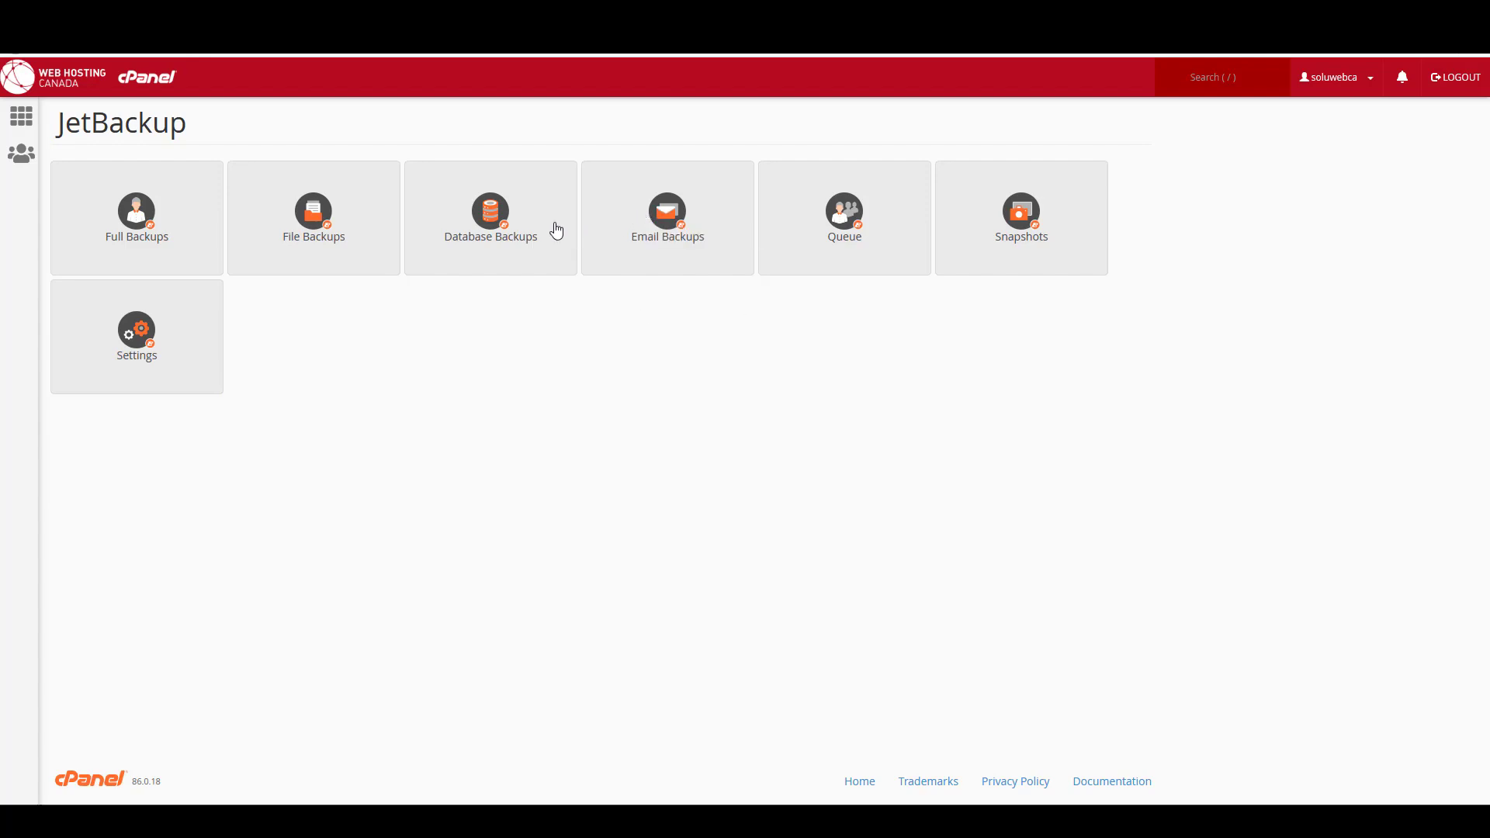
Queue a confirmed restore of the second mailbox's Apr 19, 2020 email backup, then view the queue
left_click(614, 238)
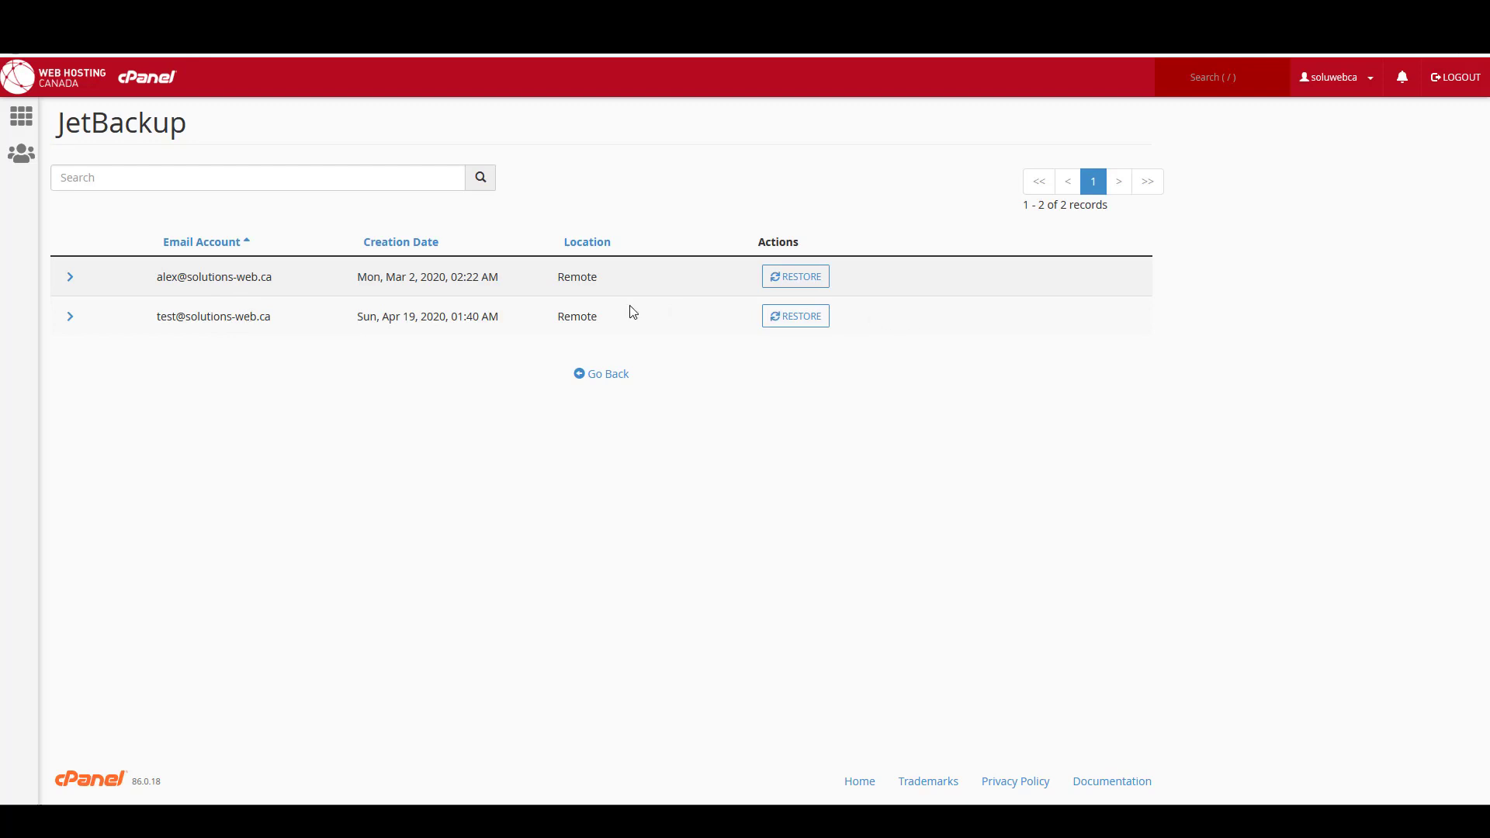
left_click(797, 324)
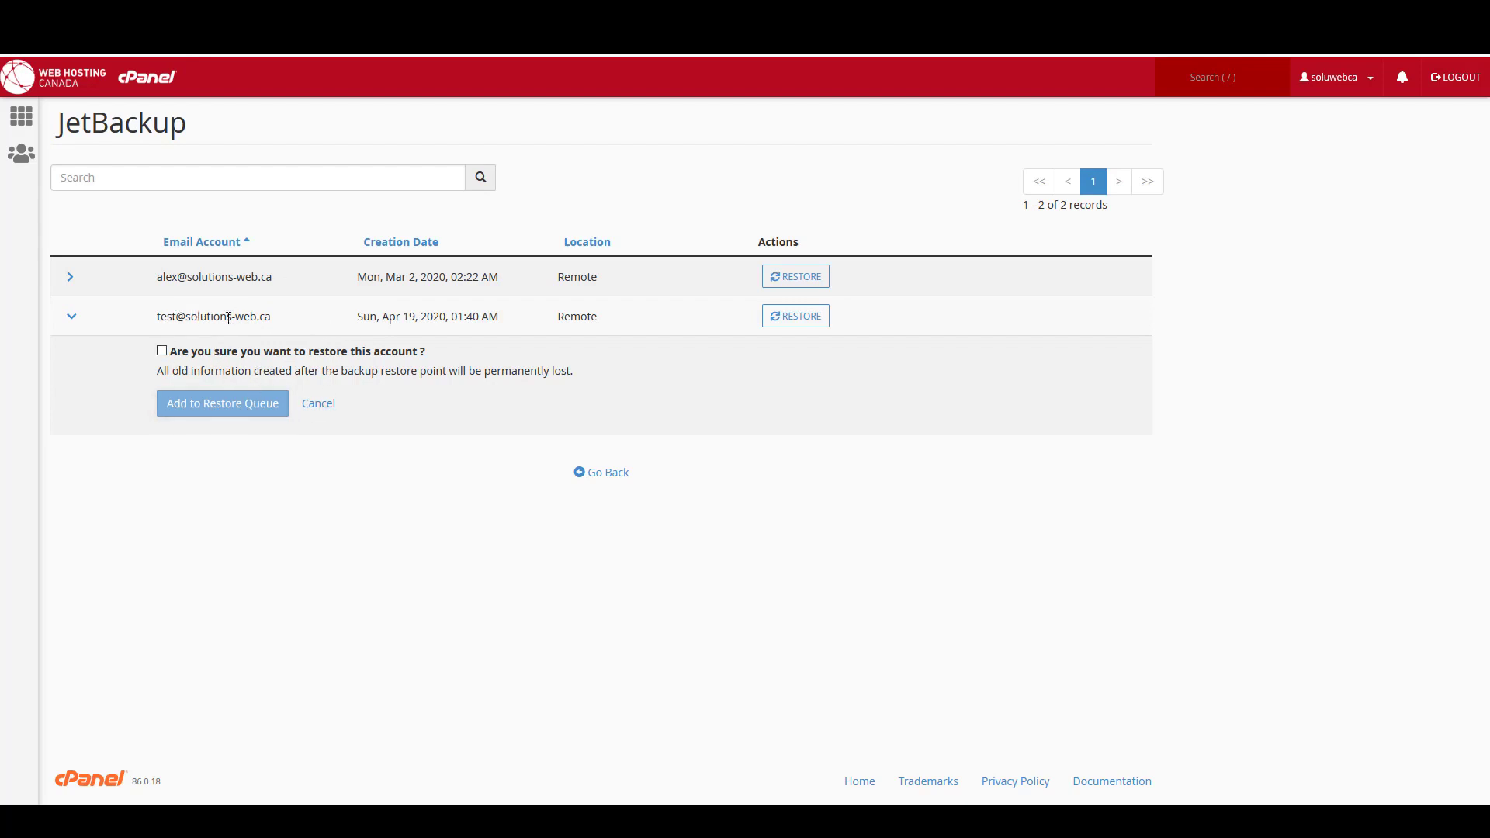
left_click(163, 351)
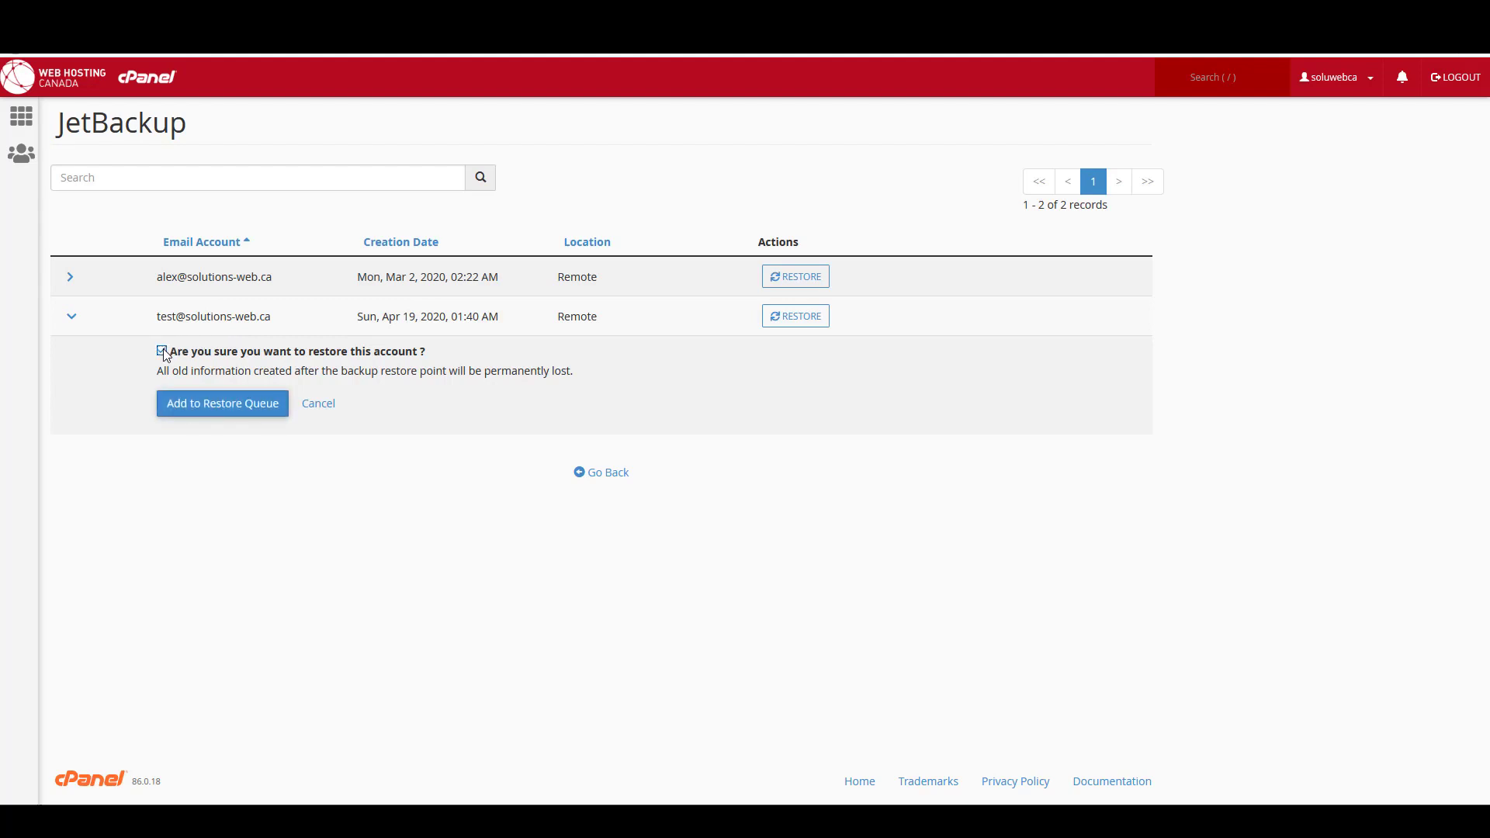
left_click(211, 414)
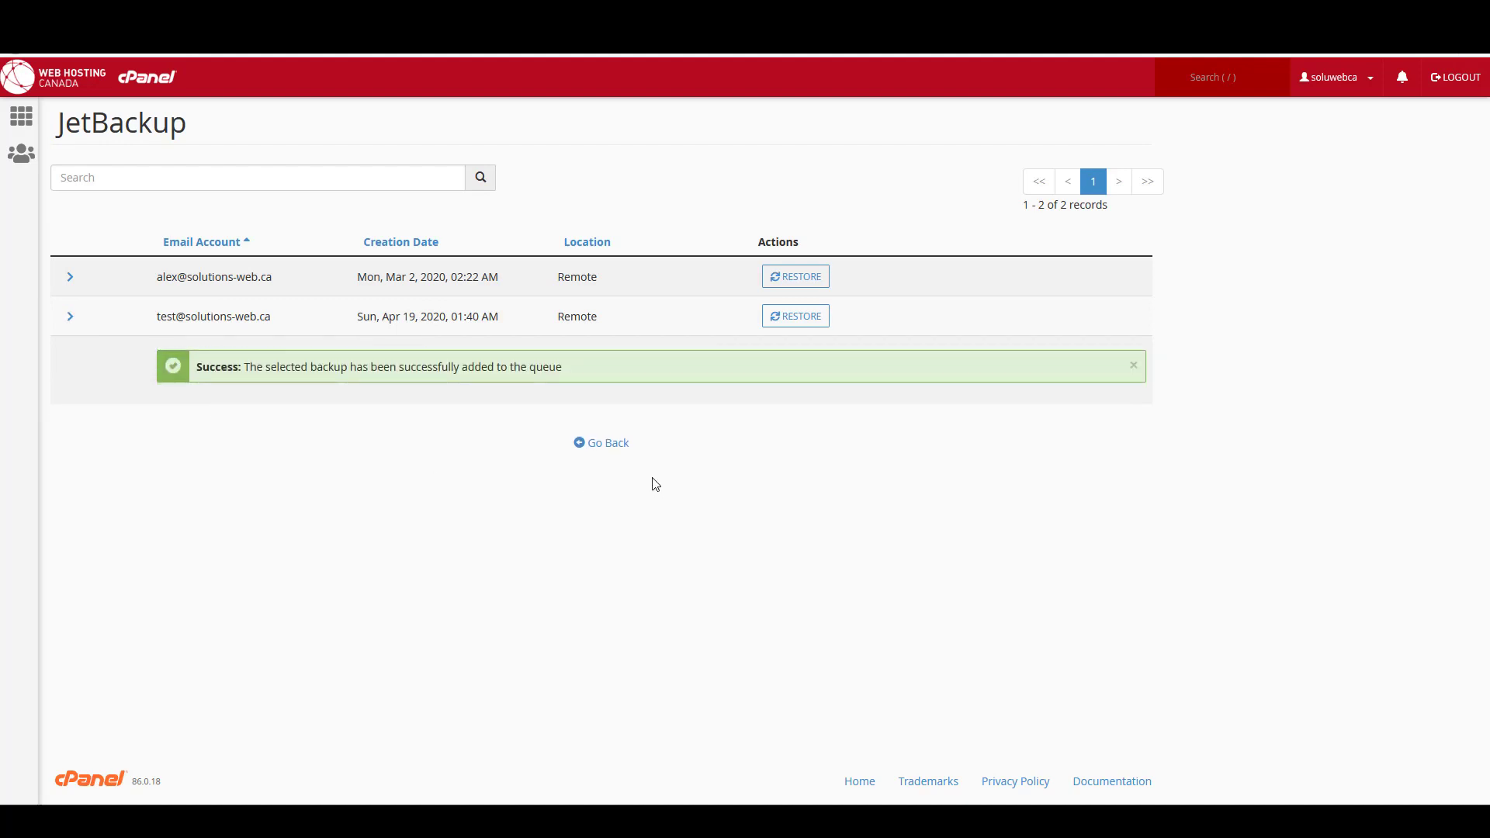
left_click(619, 447)
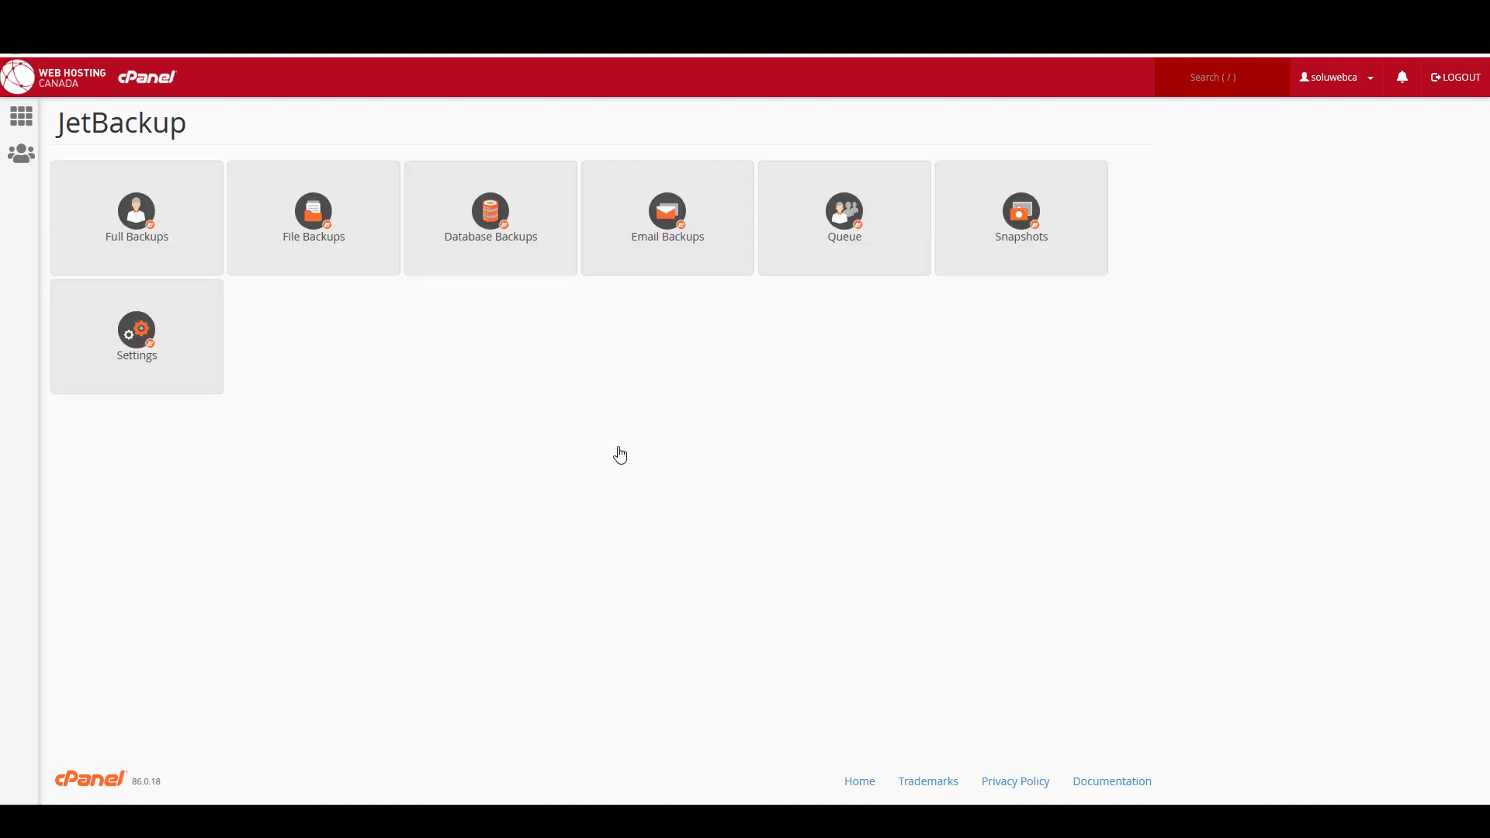
left_click(824, 225)
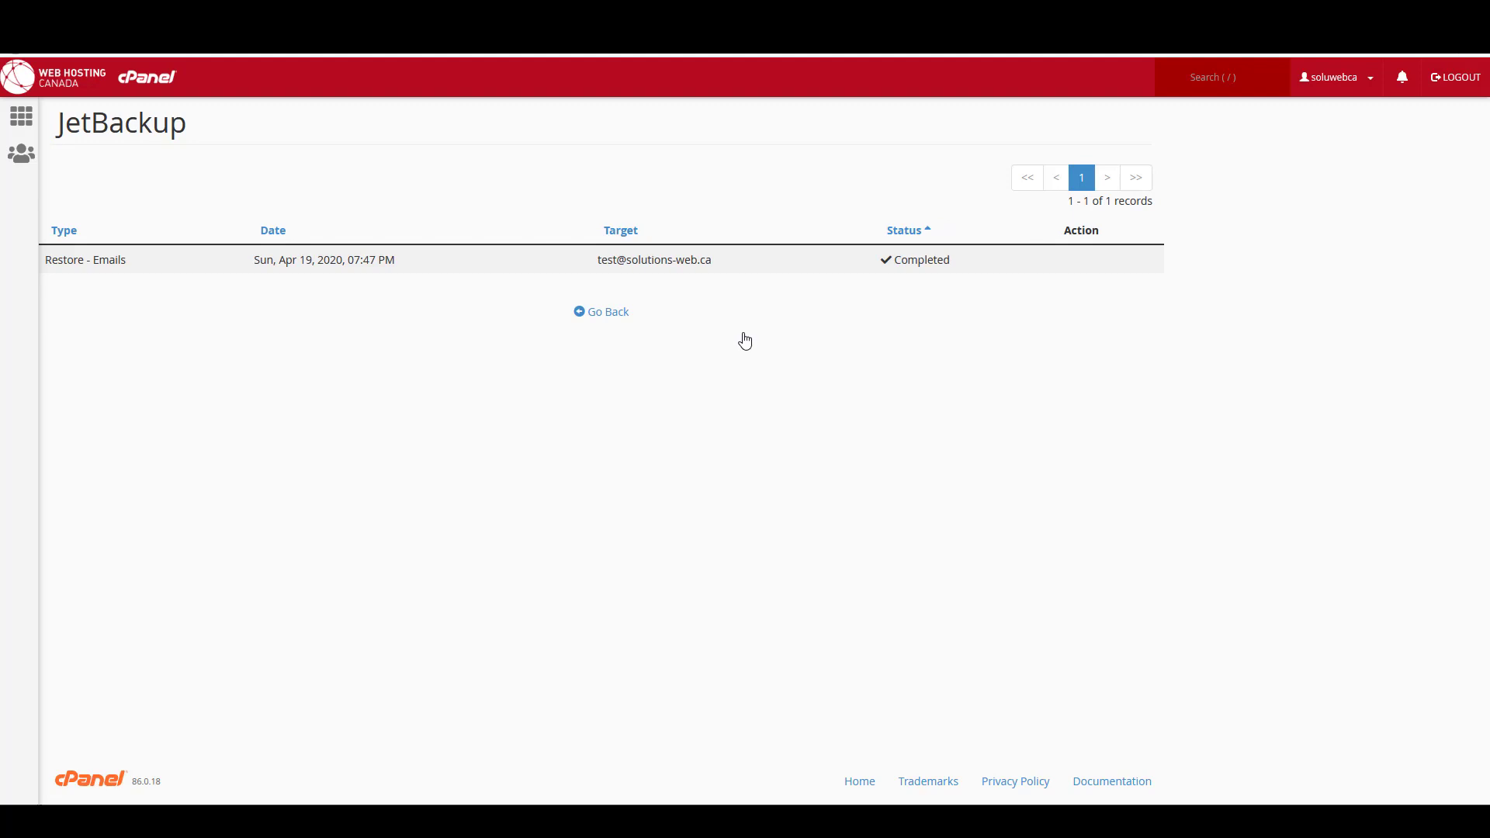
Leave the queue and bring up the soluwebca_wp638 Database Backups list
left_click(603, 314)
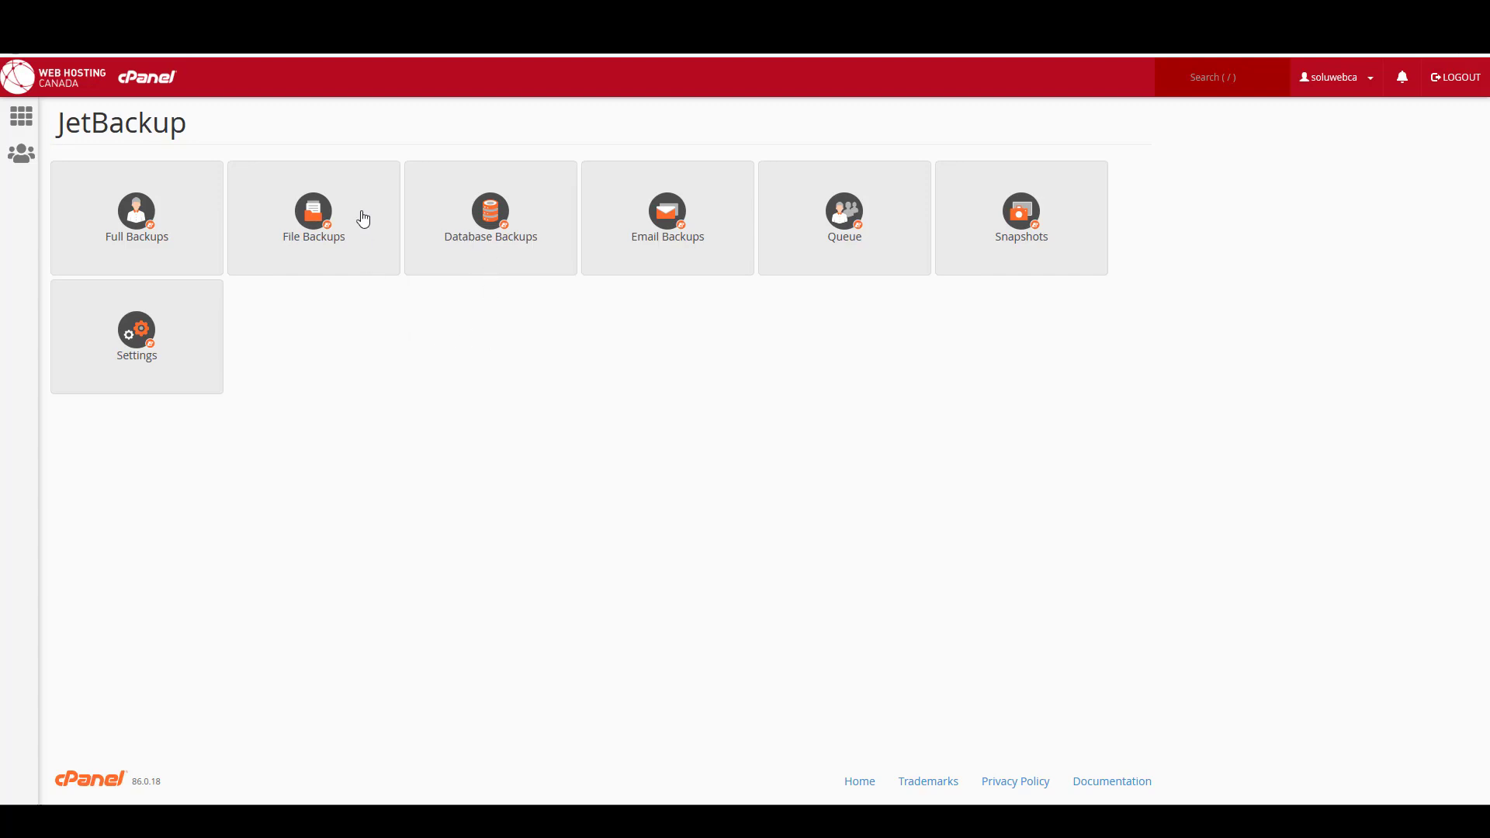
left_click(475, 232)
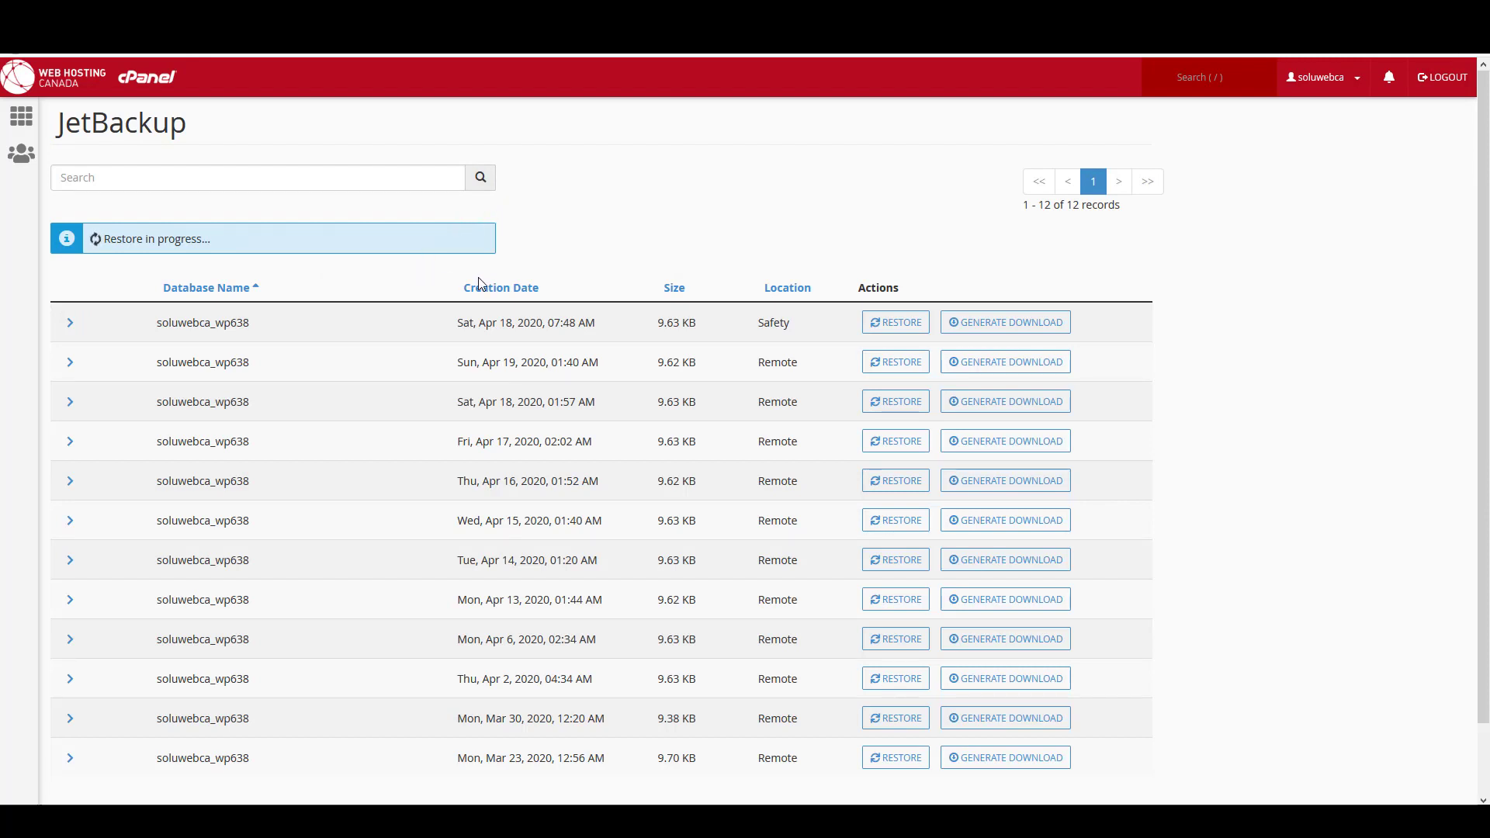
Sort database backups newest first and queue a restore of the Apr 19, 2020 backup
left_click(535, 289)
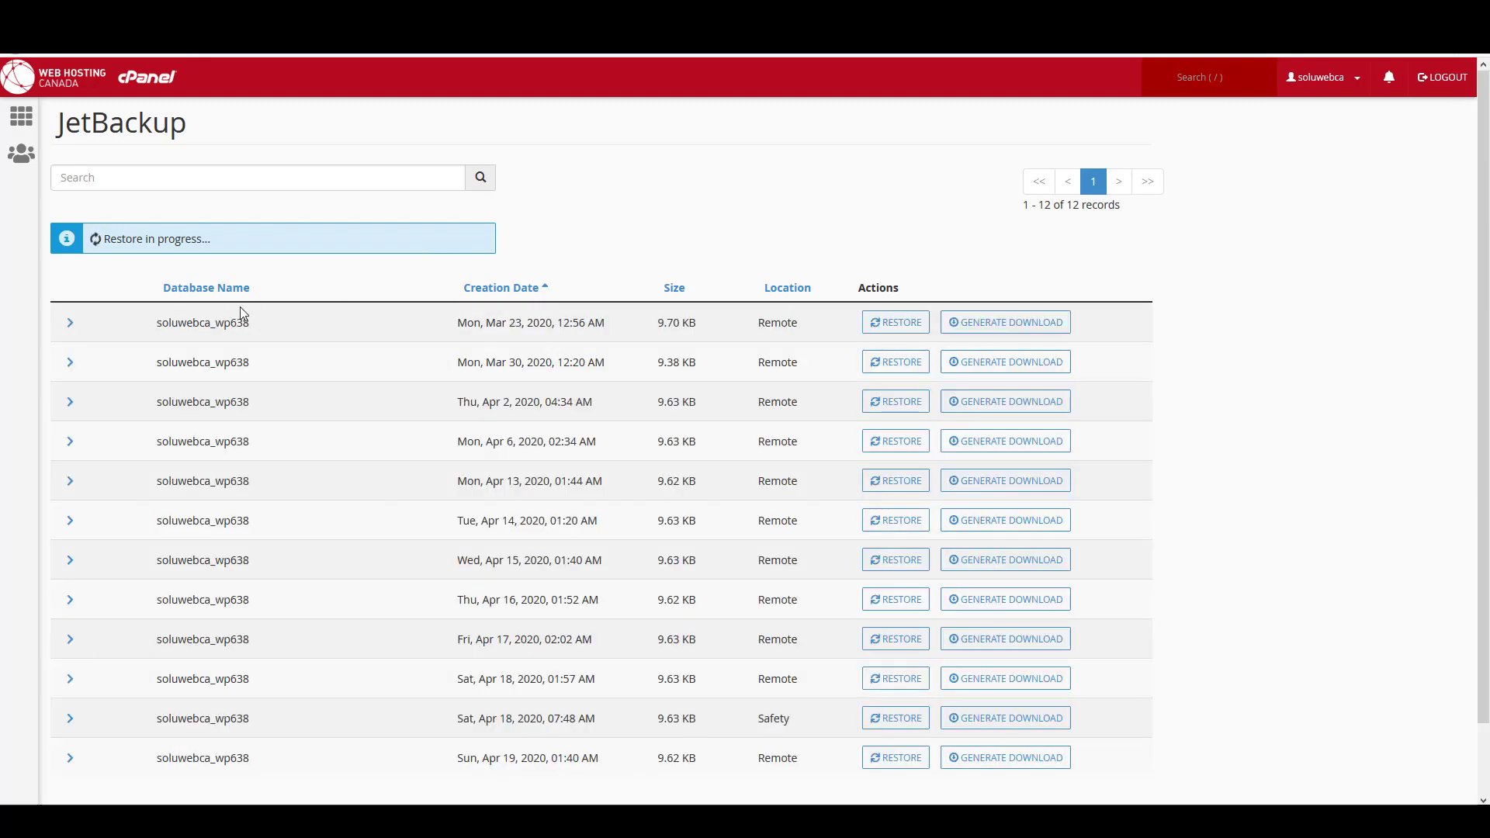
left_click(516, 290)
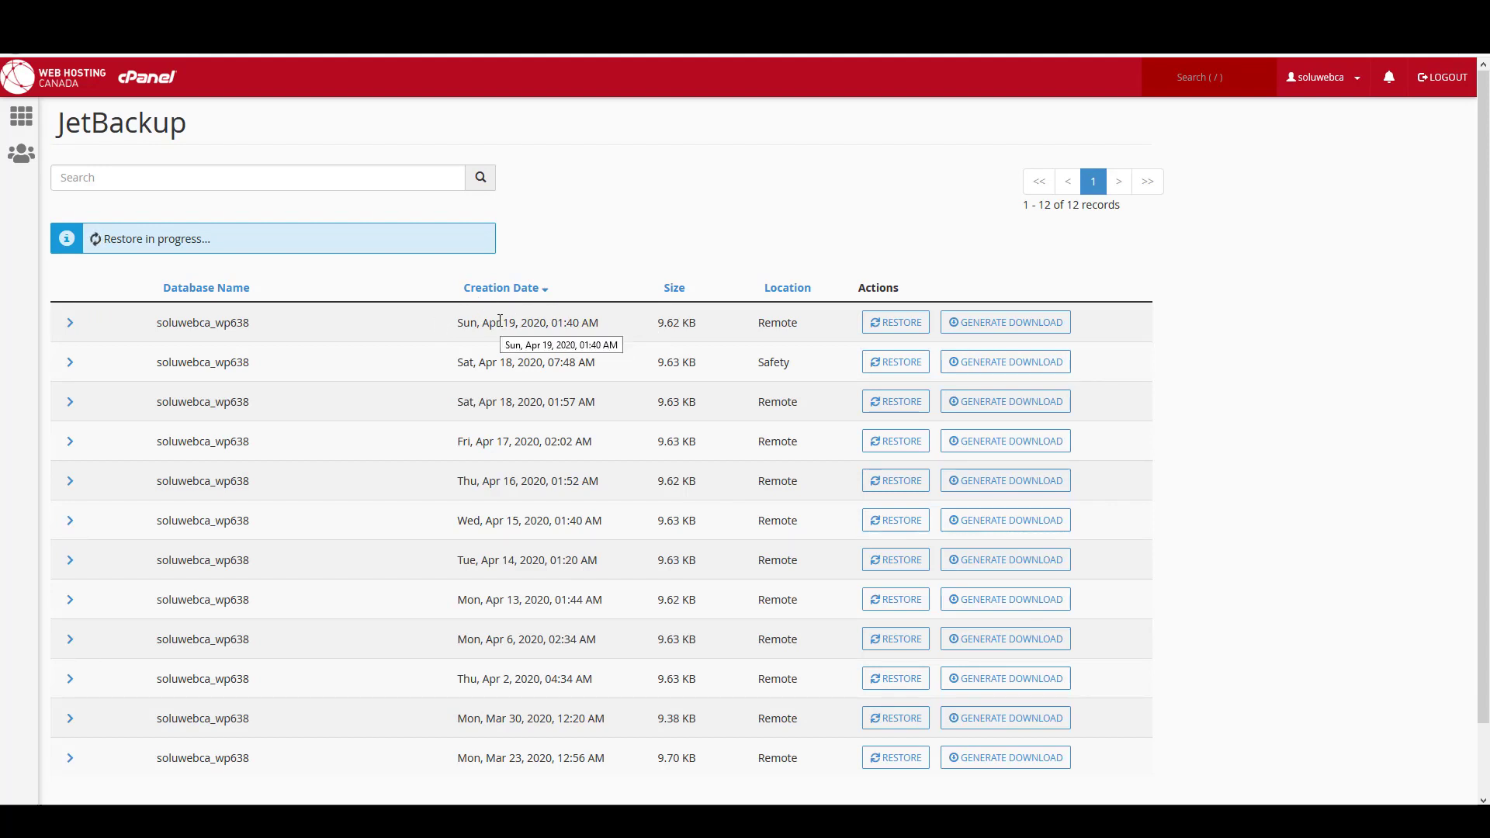
left_click(894, 323)
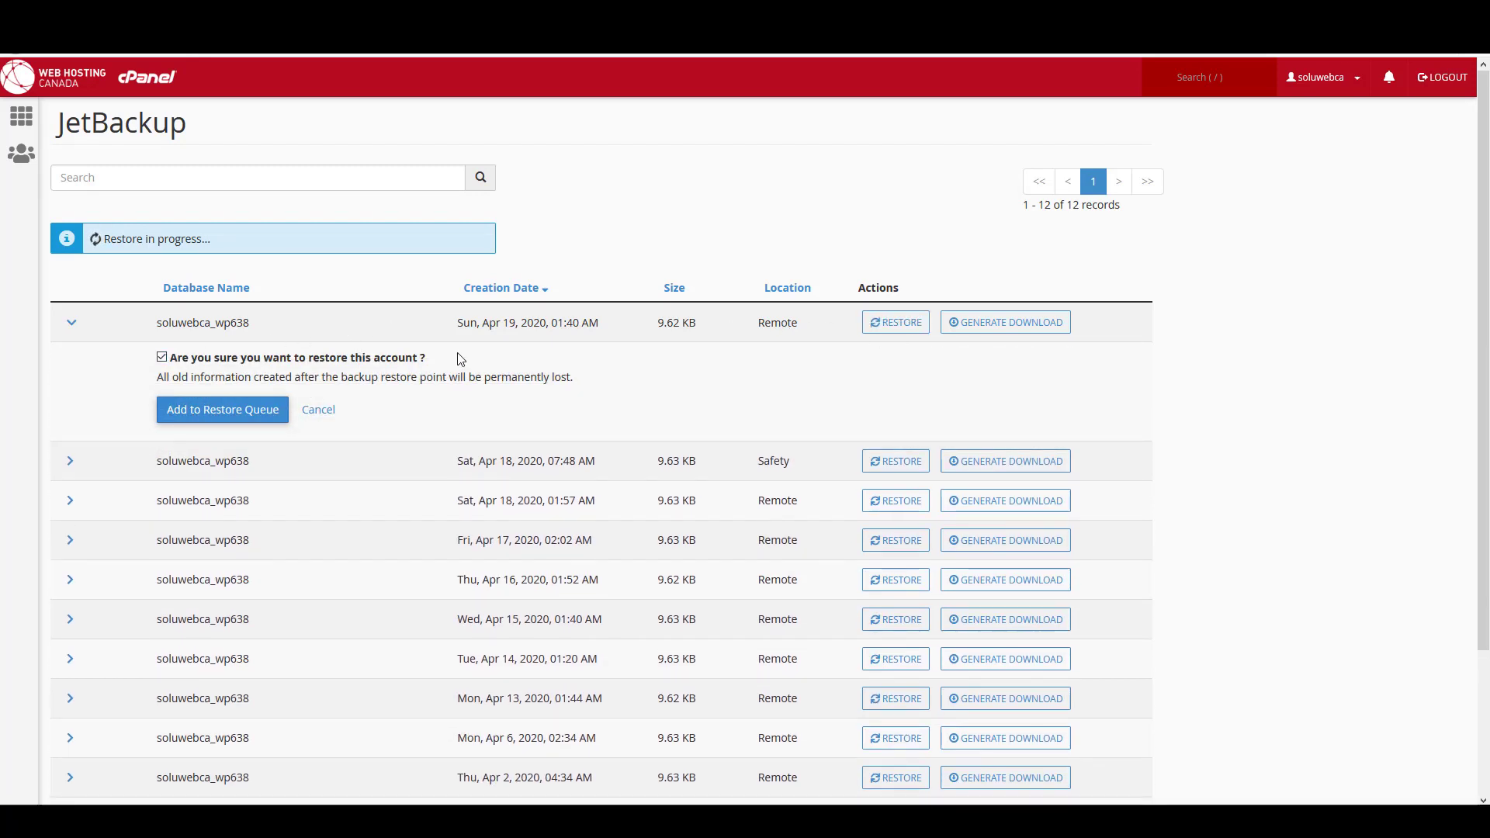
left_click(211, 410)
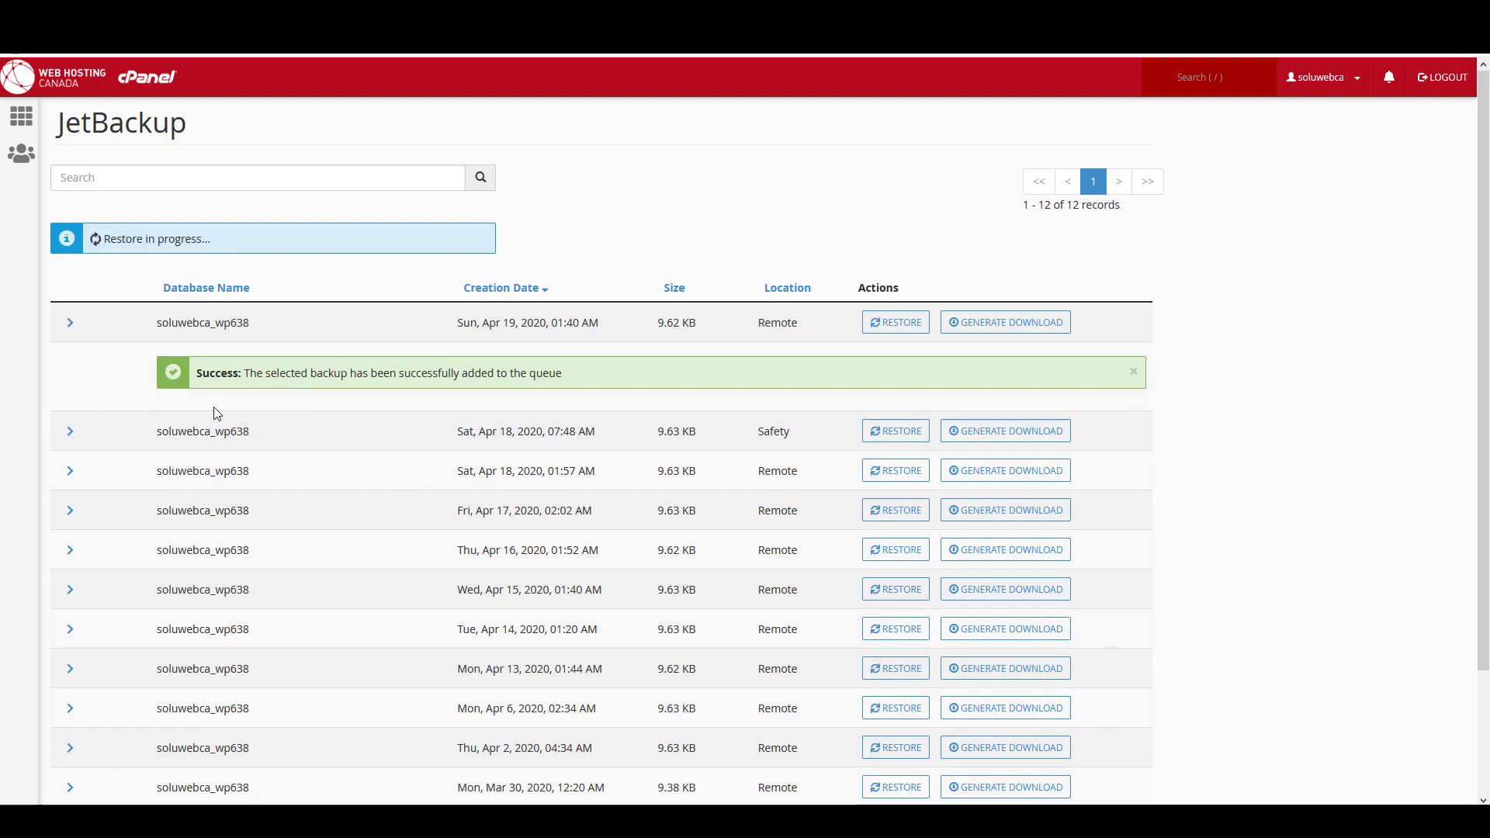
Return to the JetBackup main page and check the database restore in the queue
scroll(566, 457, "down", 2)
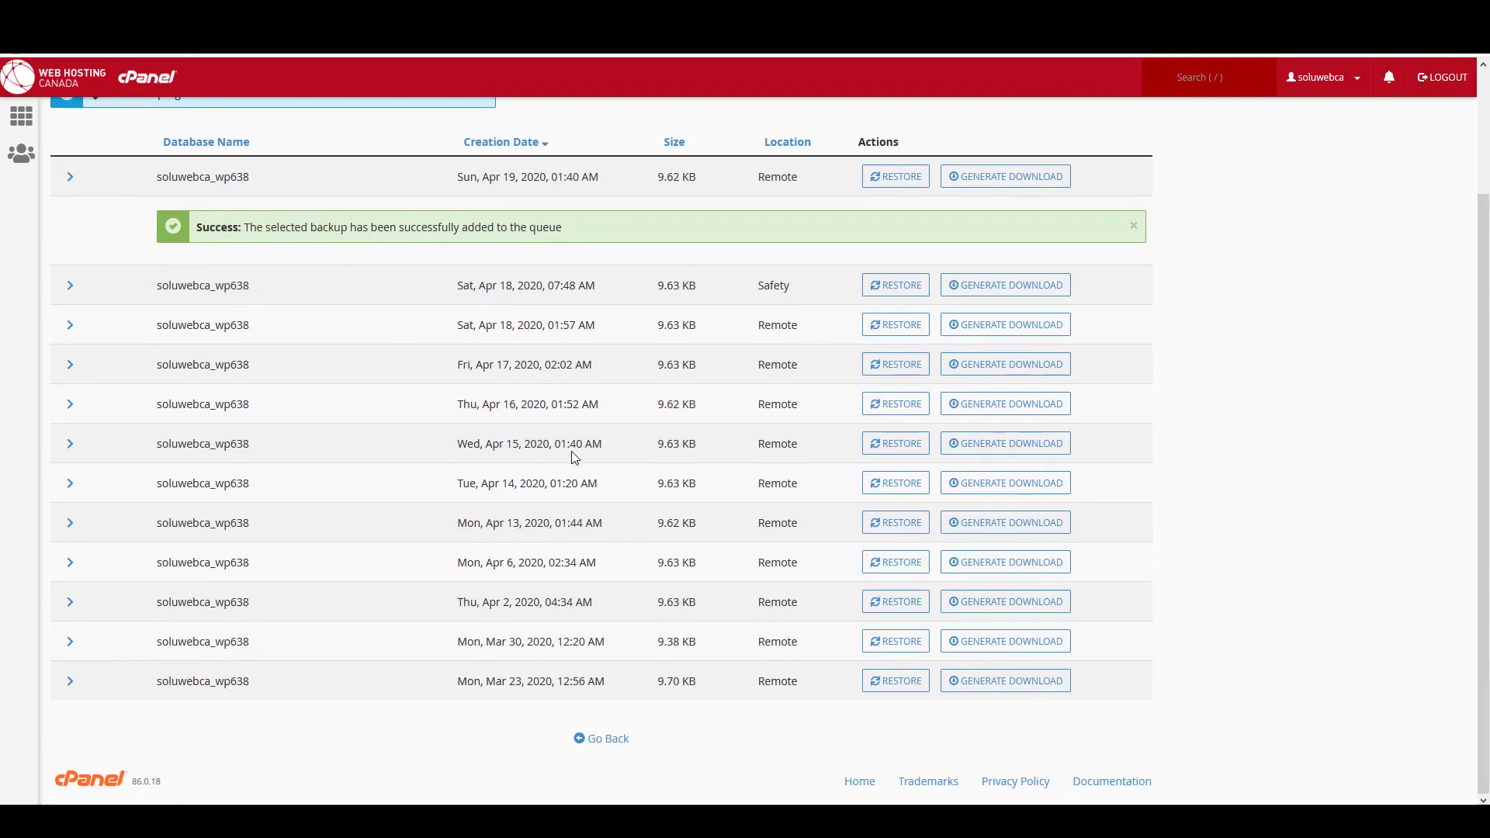
left_click(610, 738)
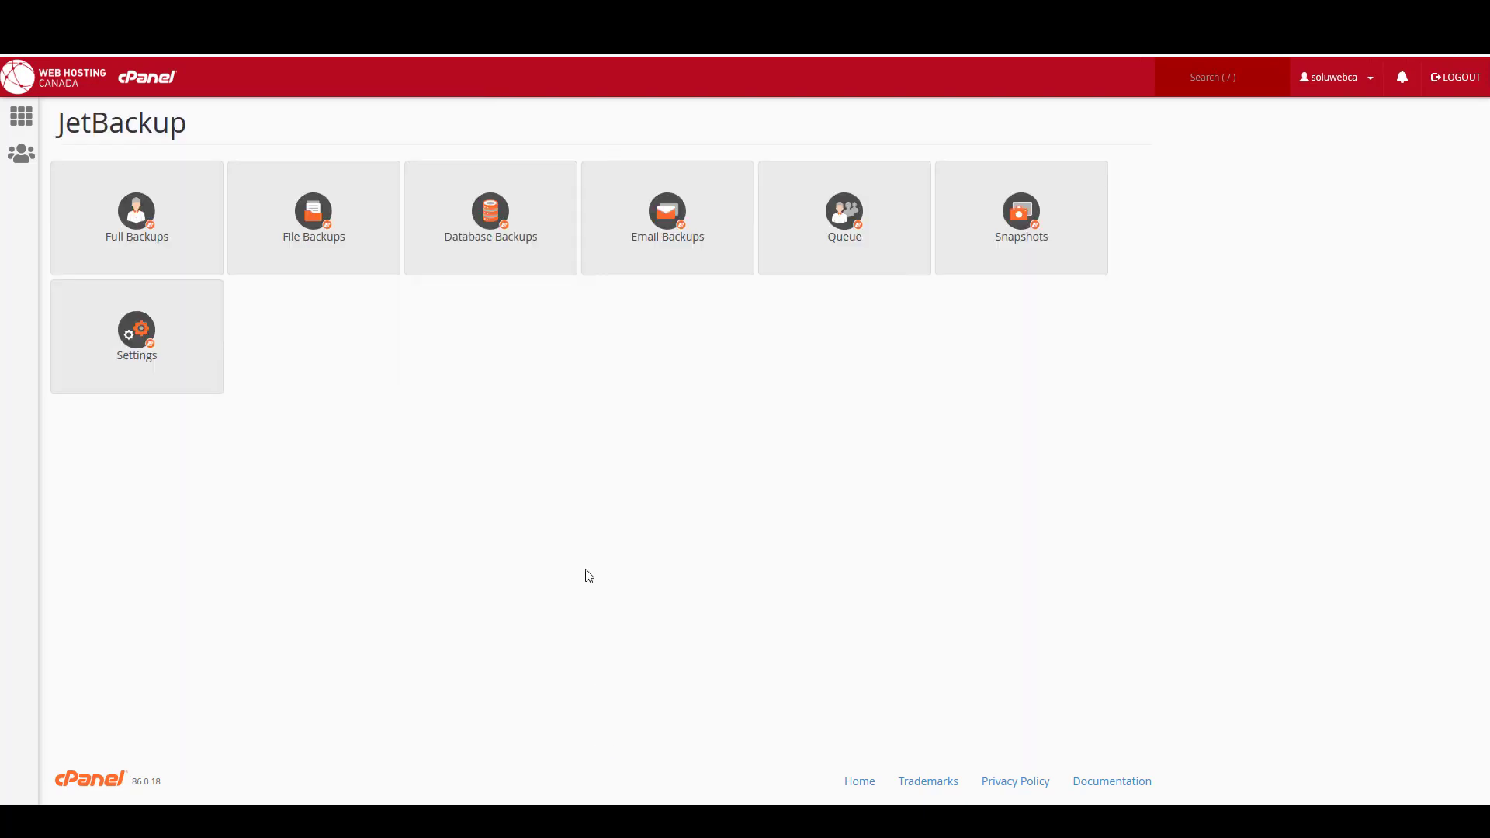
left_click(827, 235)
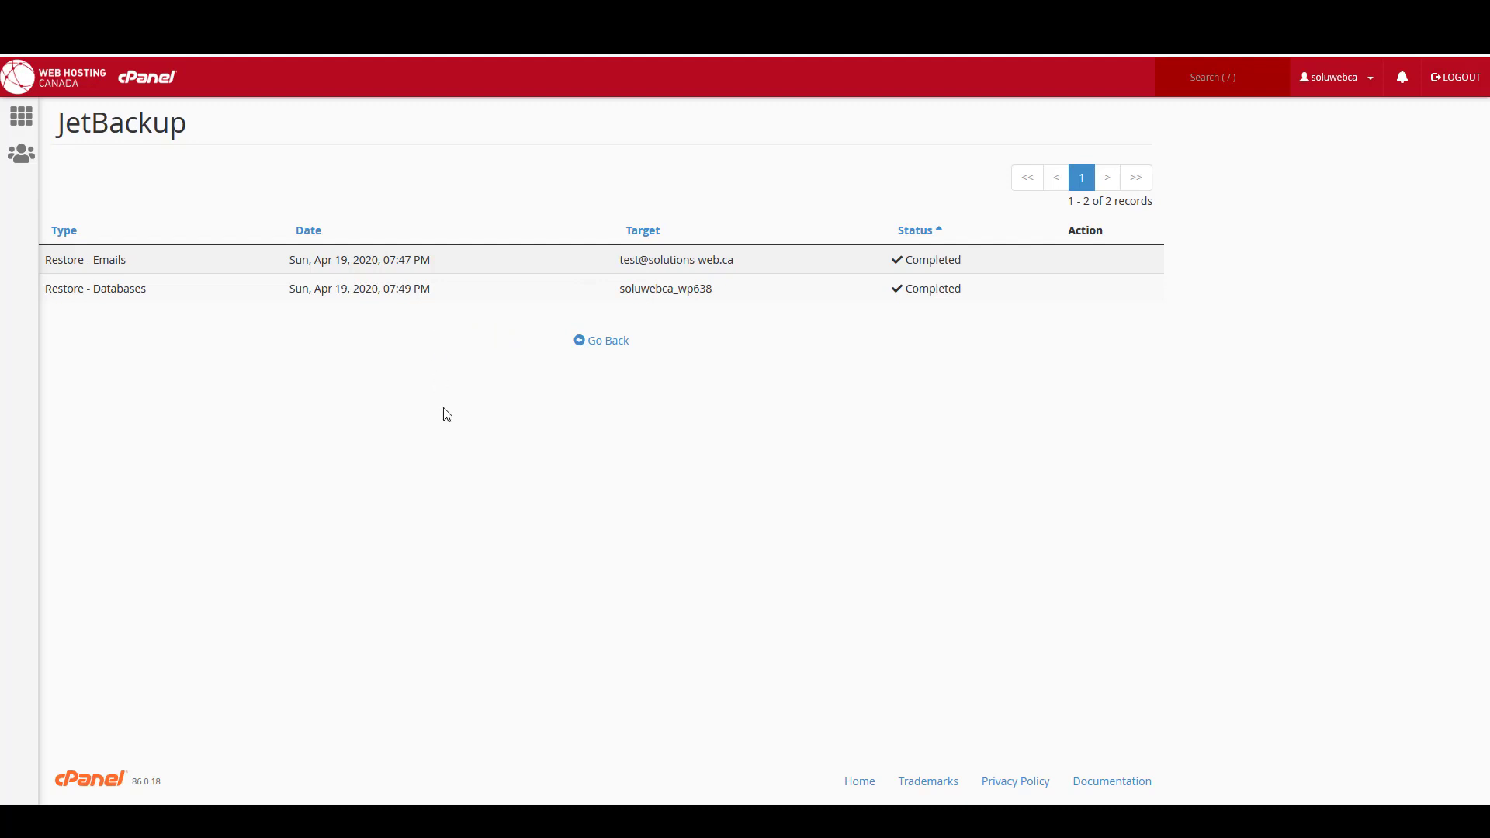
Leave the queue and bring up the list of 14 file backups
left_click(603, 345)
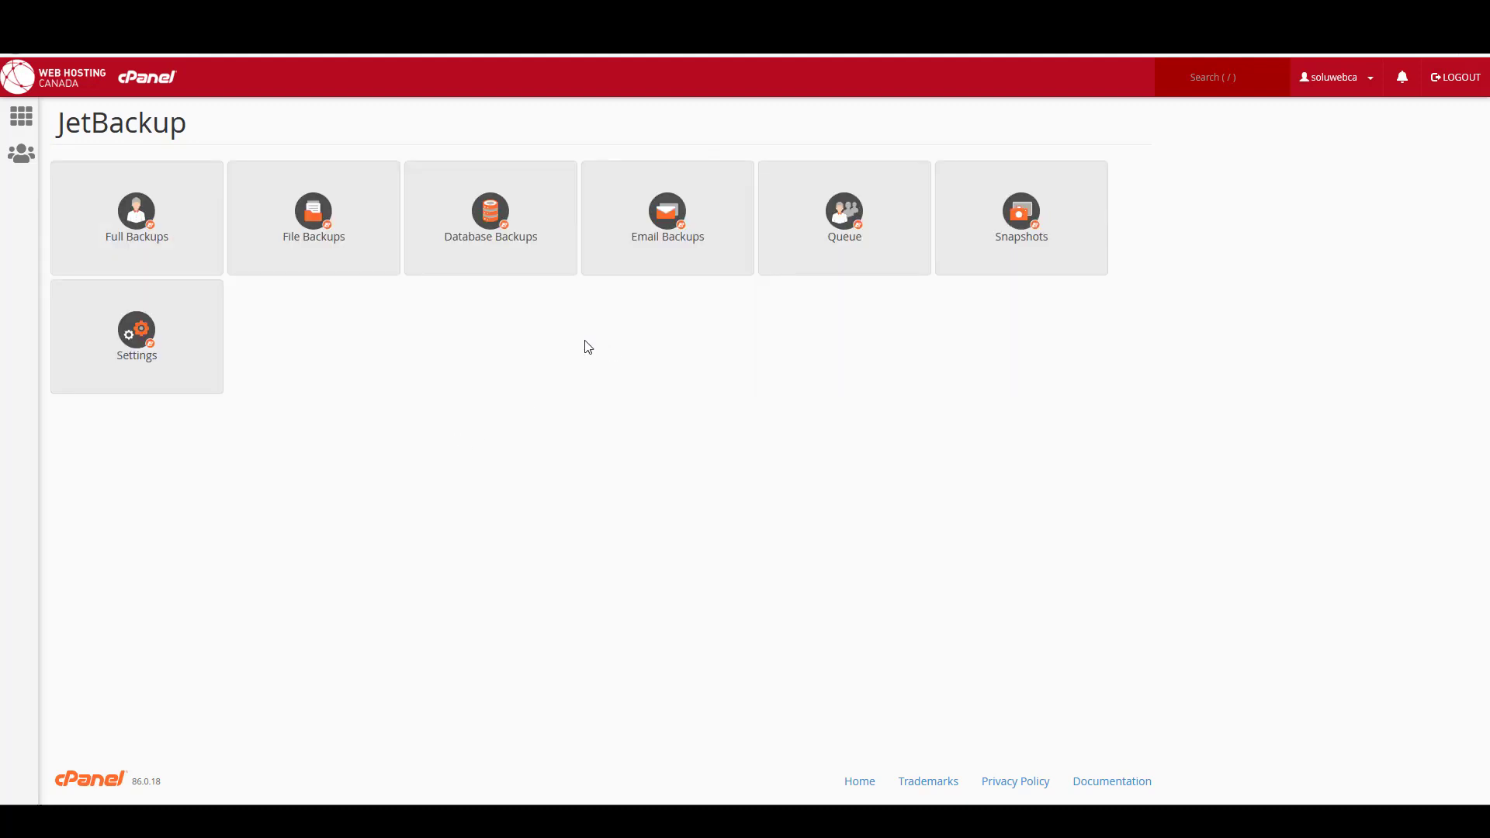
left_click(313, 251)
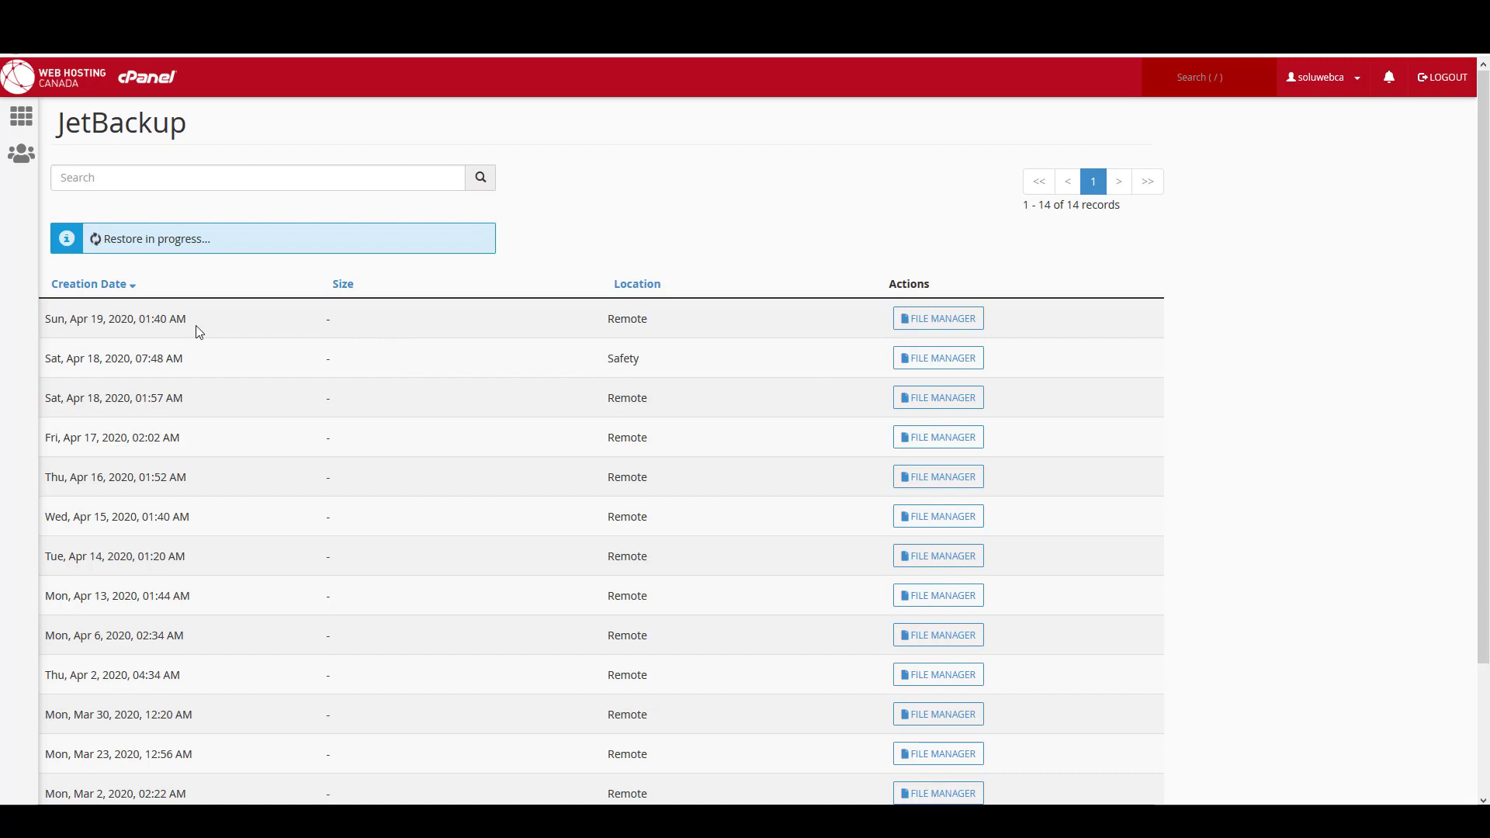
Queue a restore of the public_html folder from the Apr 19, 01:40 AM file backup
left_click(931, 322)
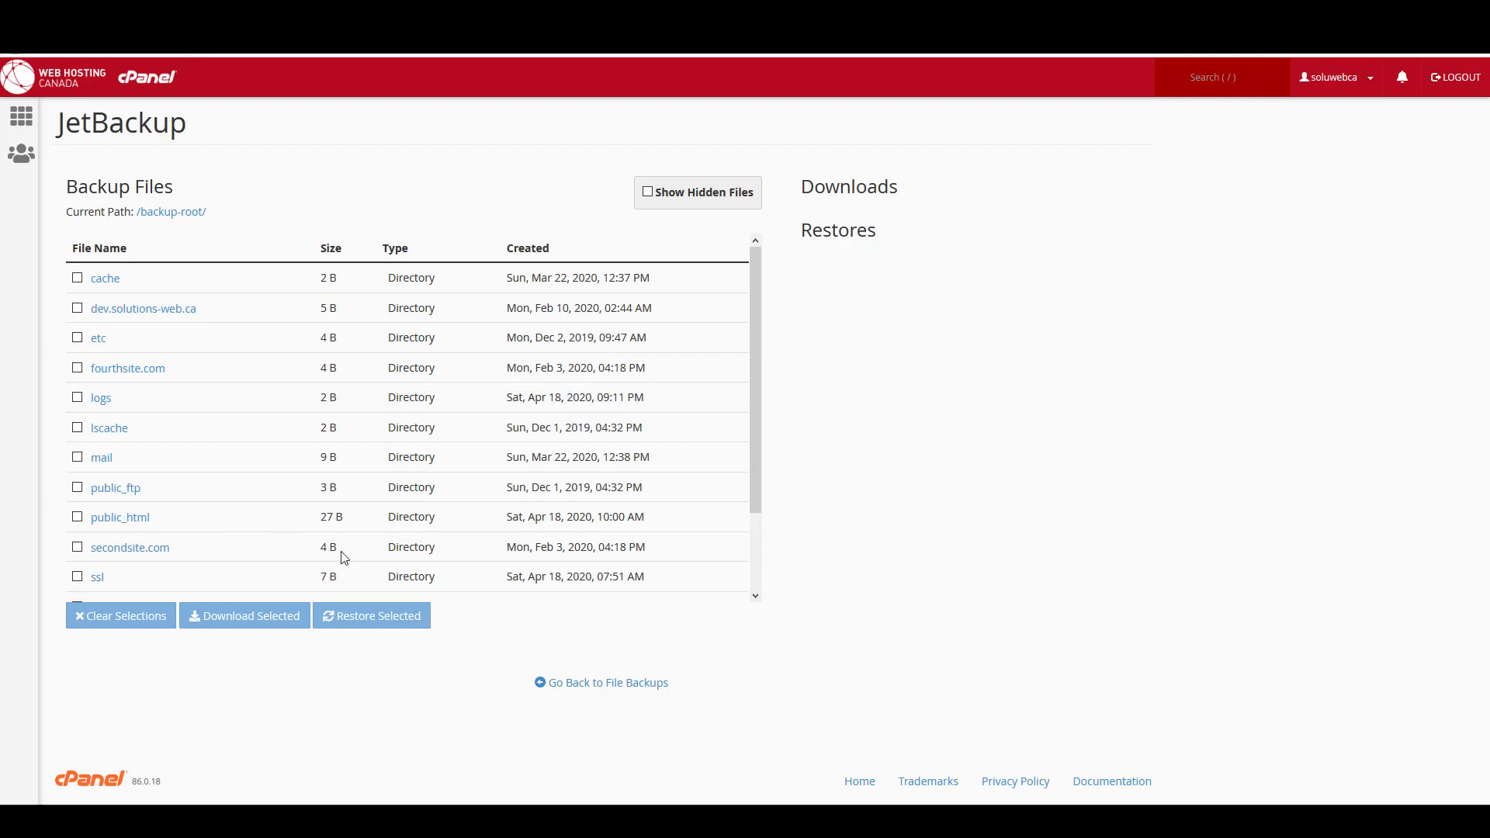
left_click(78, 518)
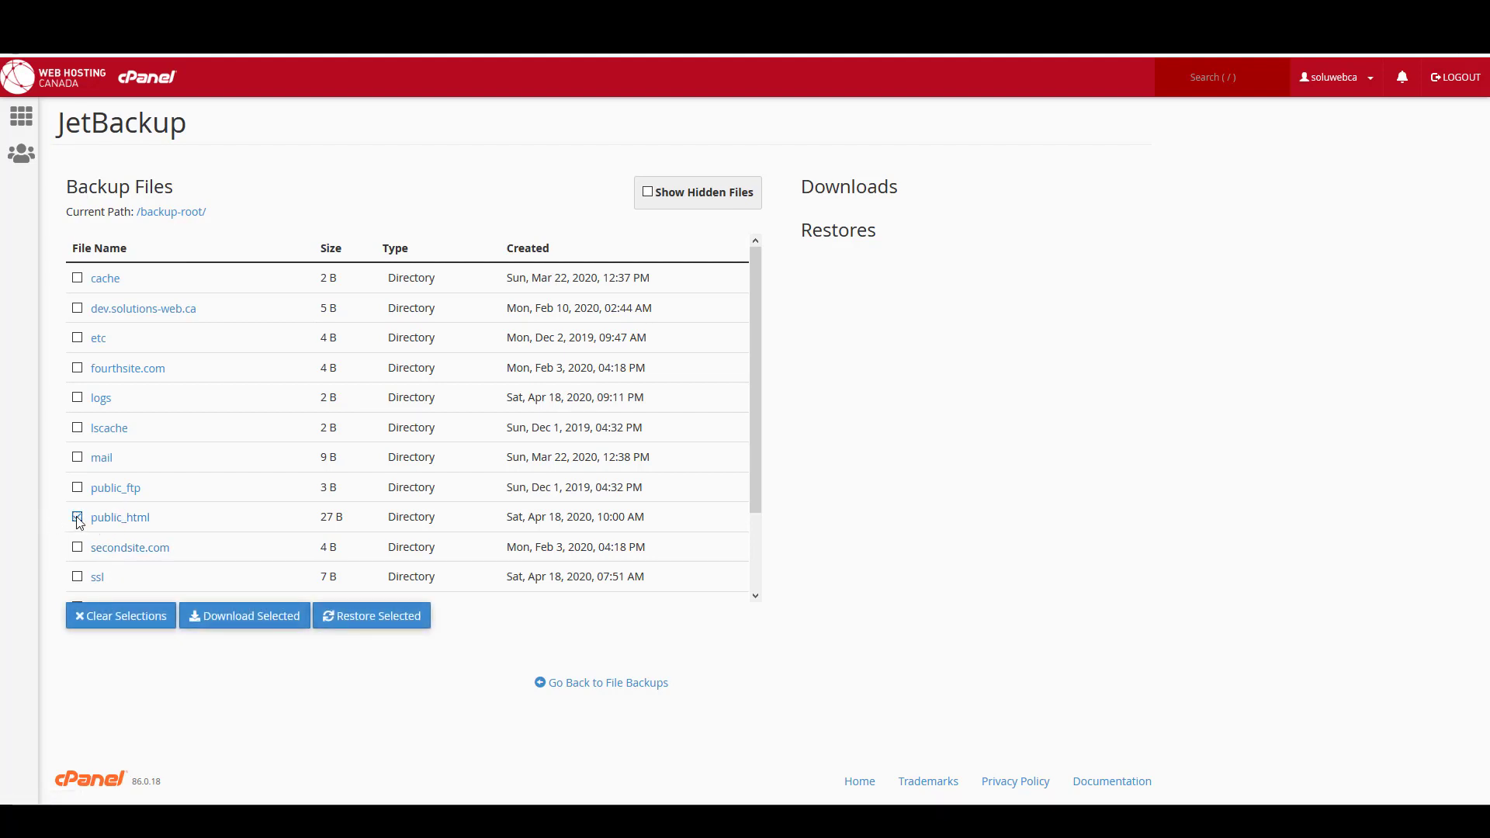
left_click(361, 618)
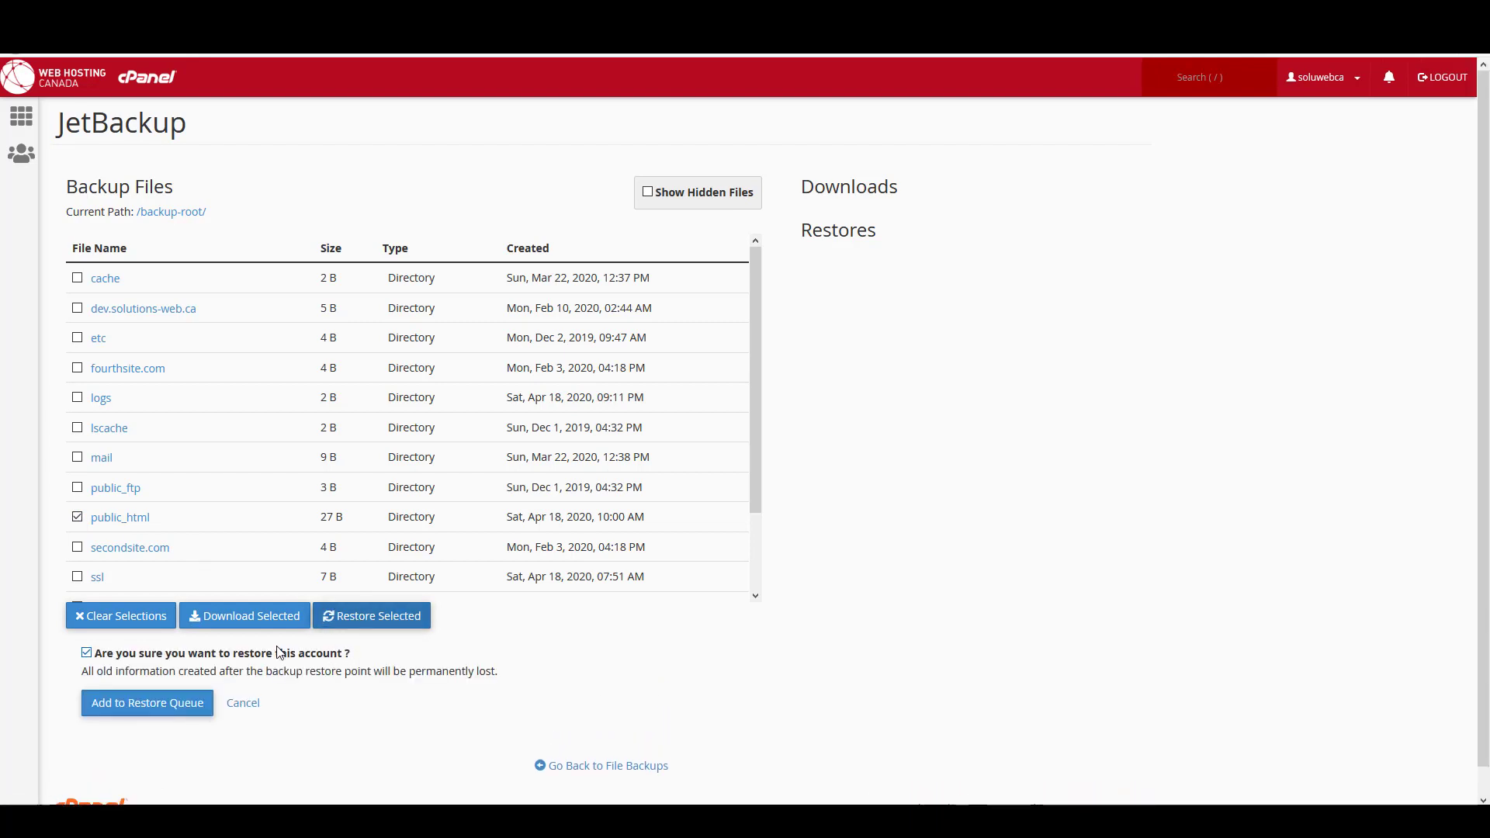
left_click(155, 704)
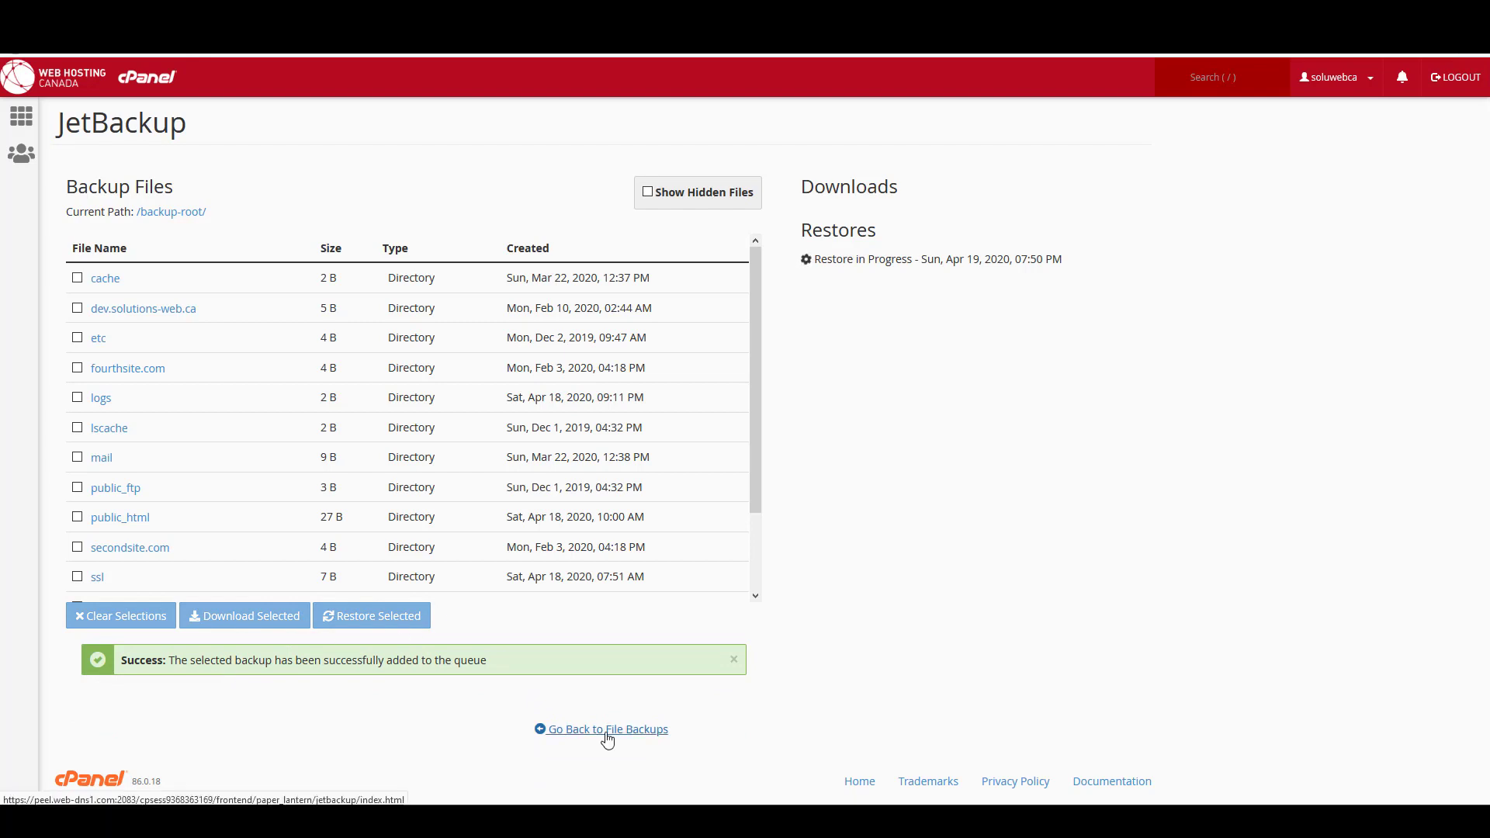
left_click(607, 734)
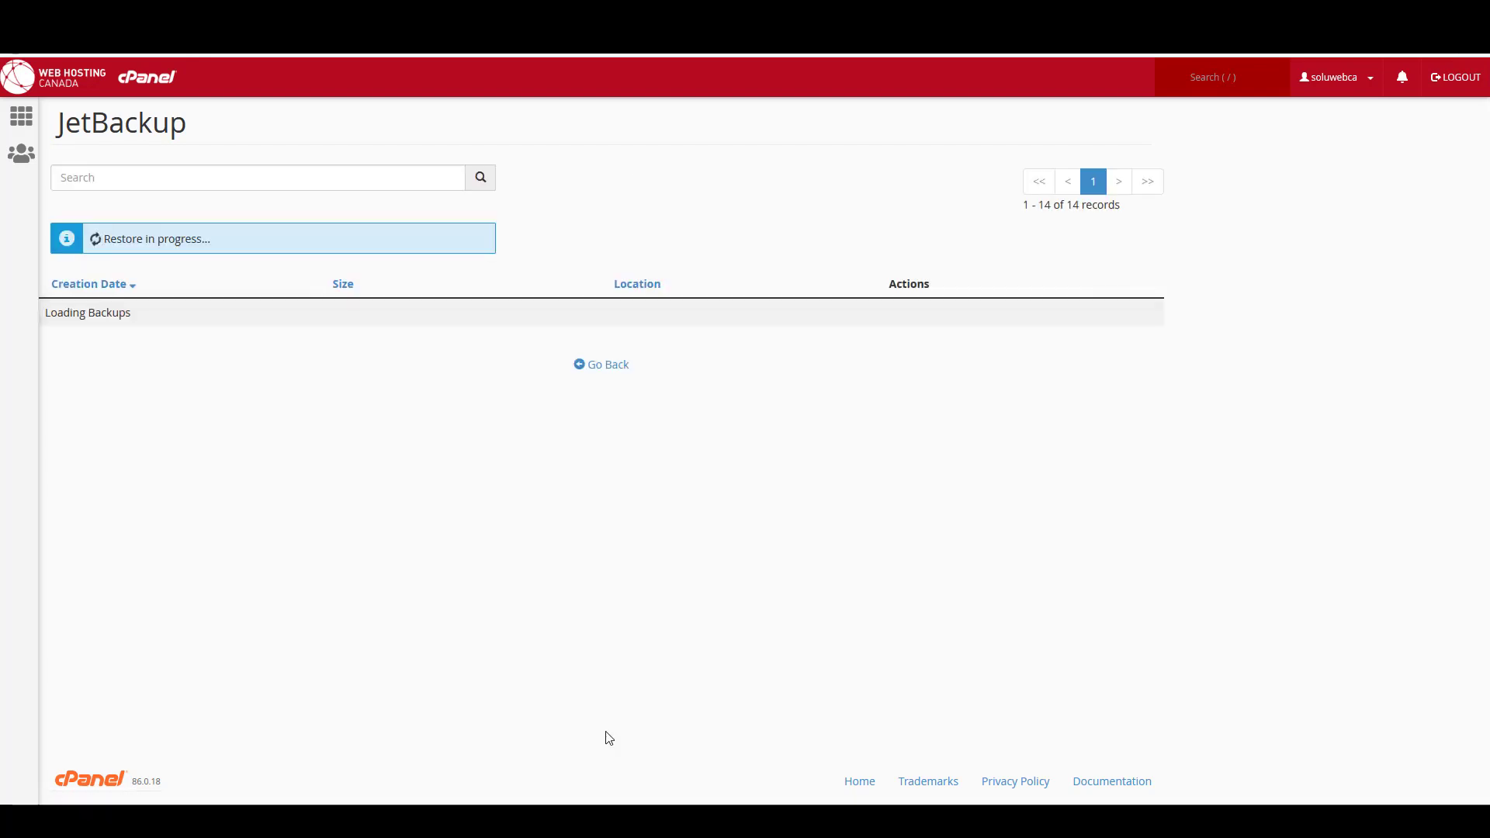
scroll(674, 608, "down", 2)
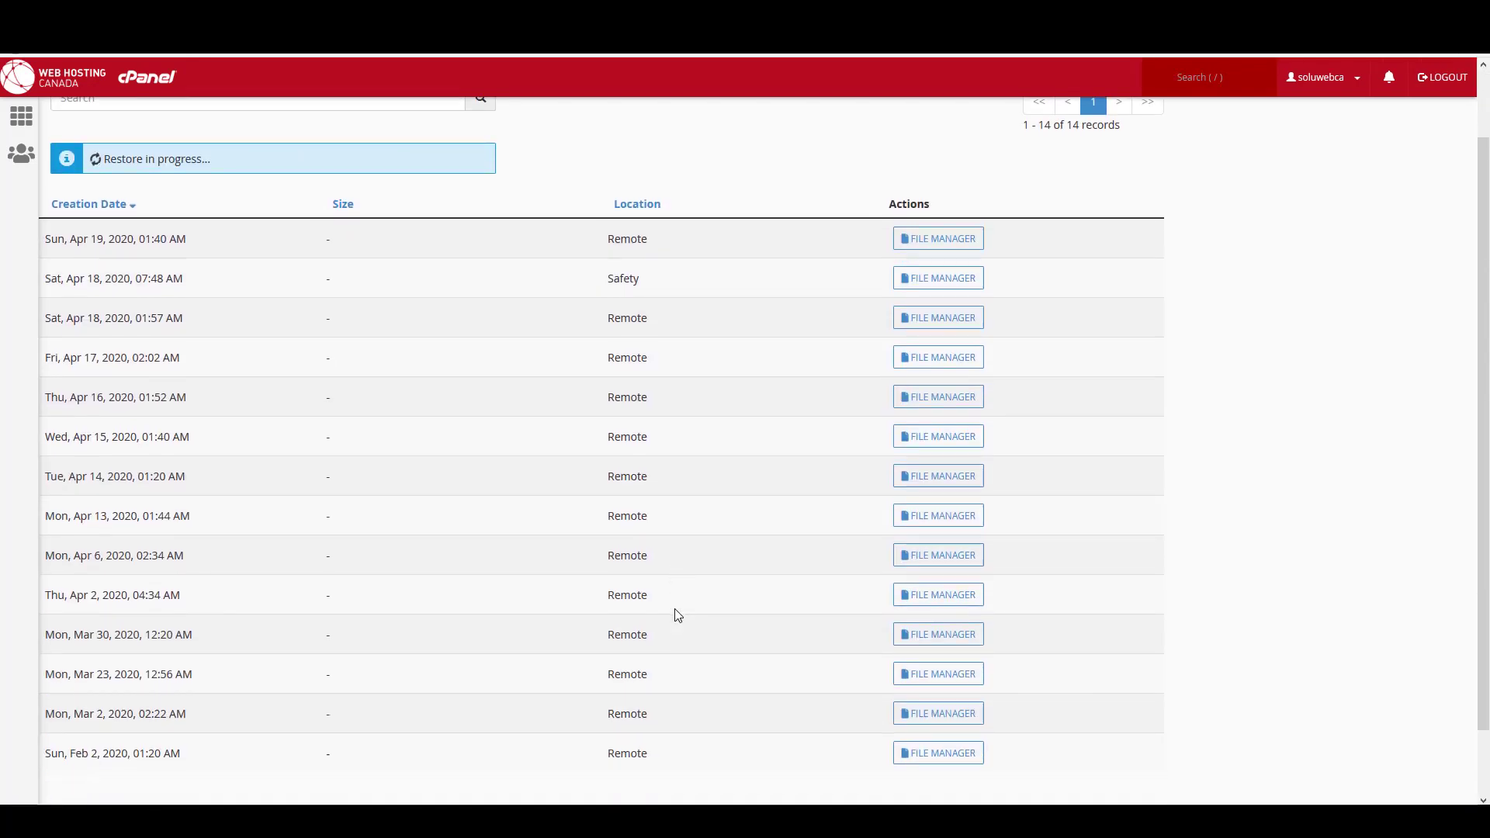
Confirm the email, database and files restores are Completed in the queue, then open Full Backups
left_click(625, 732)
left_click(804, 243)
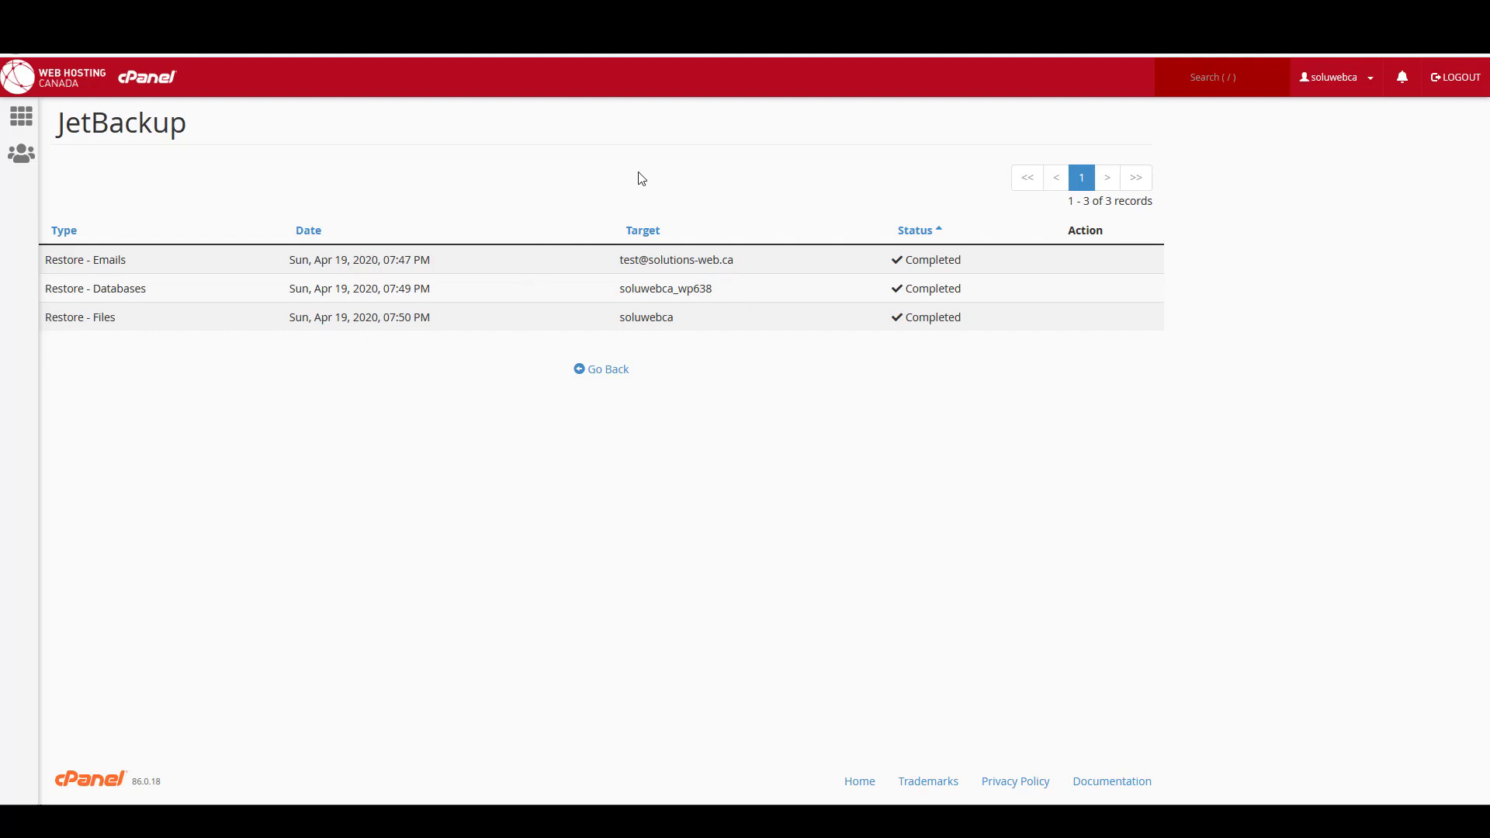
left_click(607, 372)
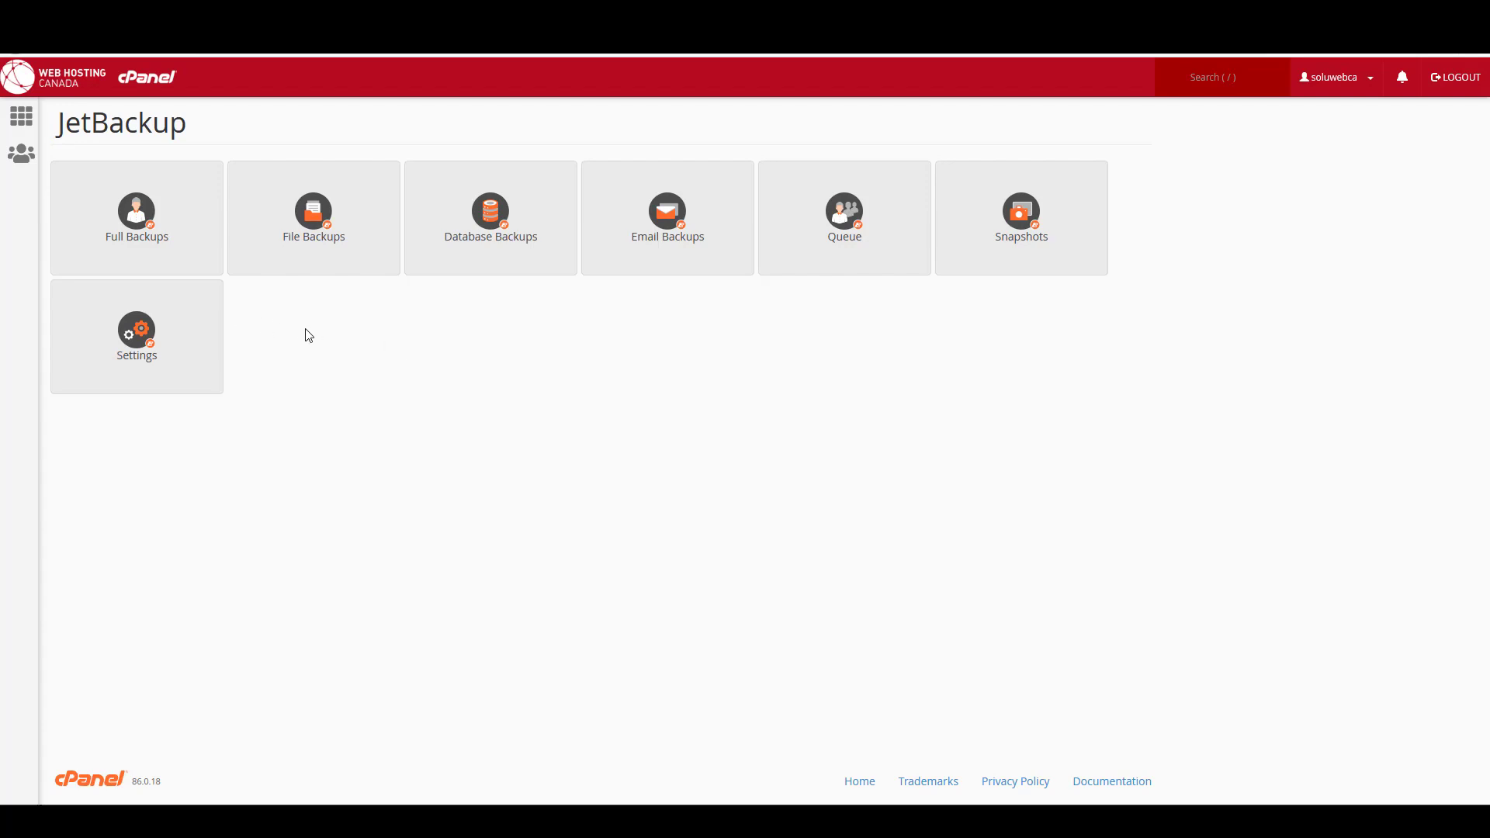
left_click(139, 215)
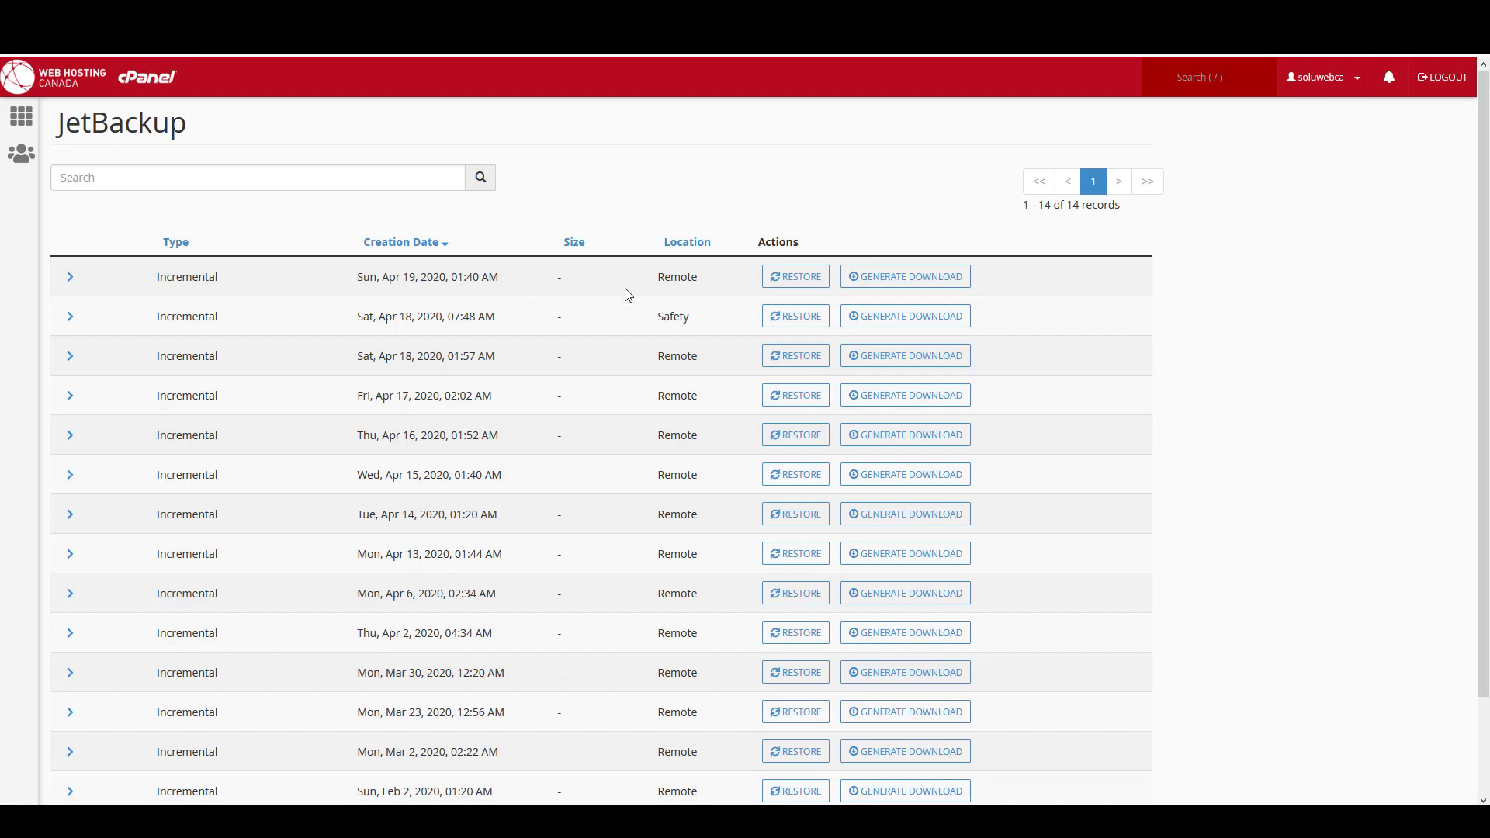
Queue a confirmed full-account restore from the Sun, Apr 19, 2020, 01:40 AM backup
left_click(796, 277)
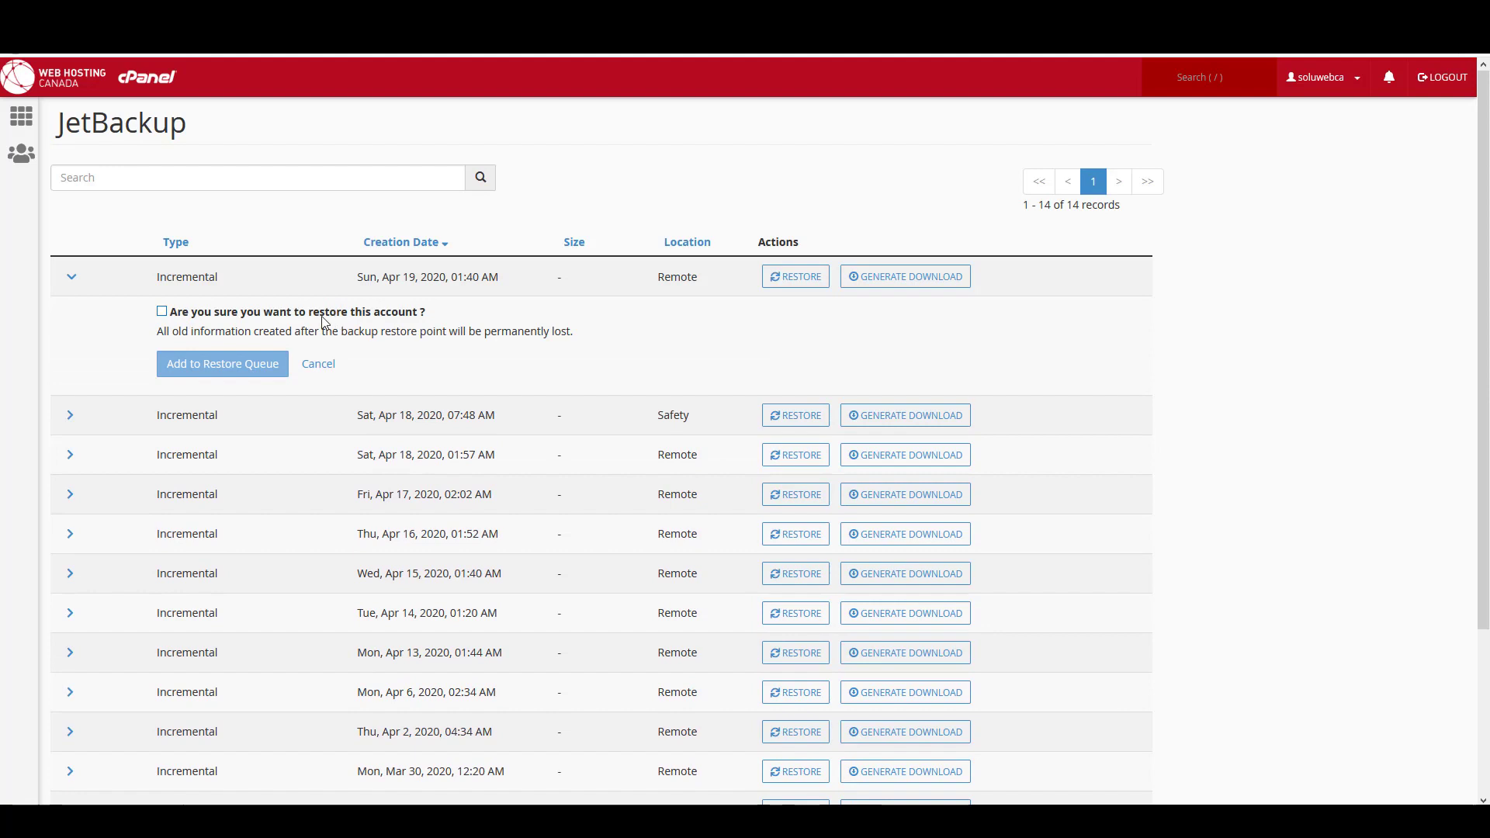
left_click(161, 312)
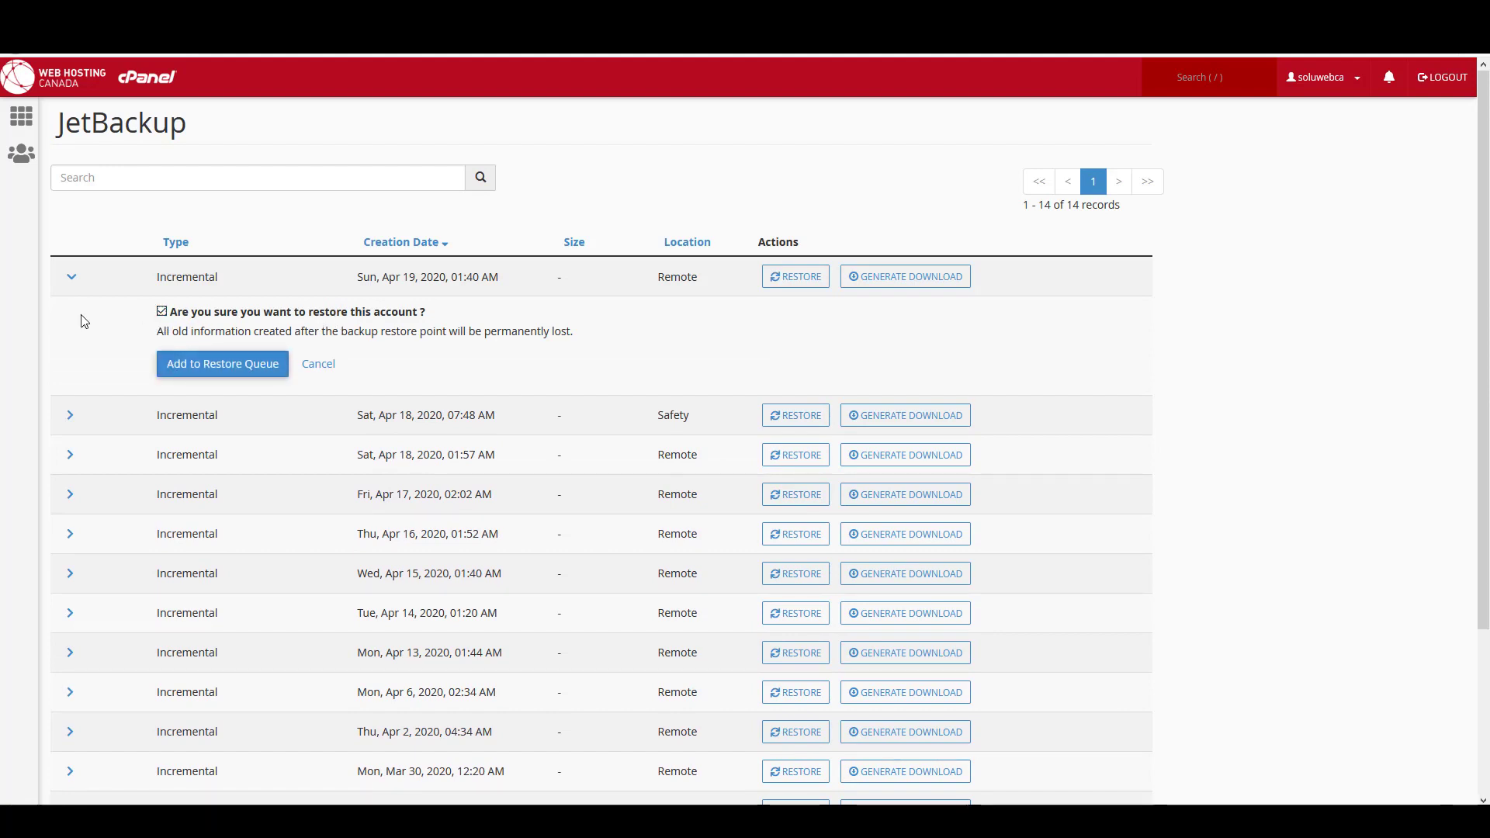
left_click(192, 372)
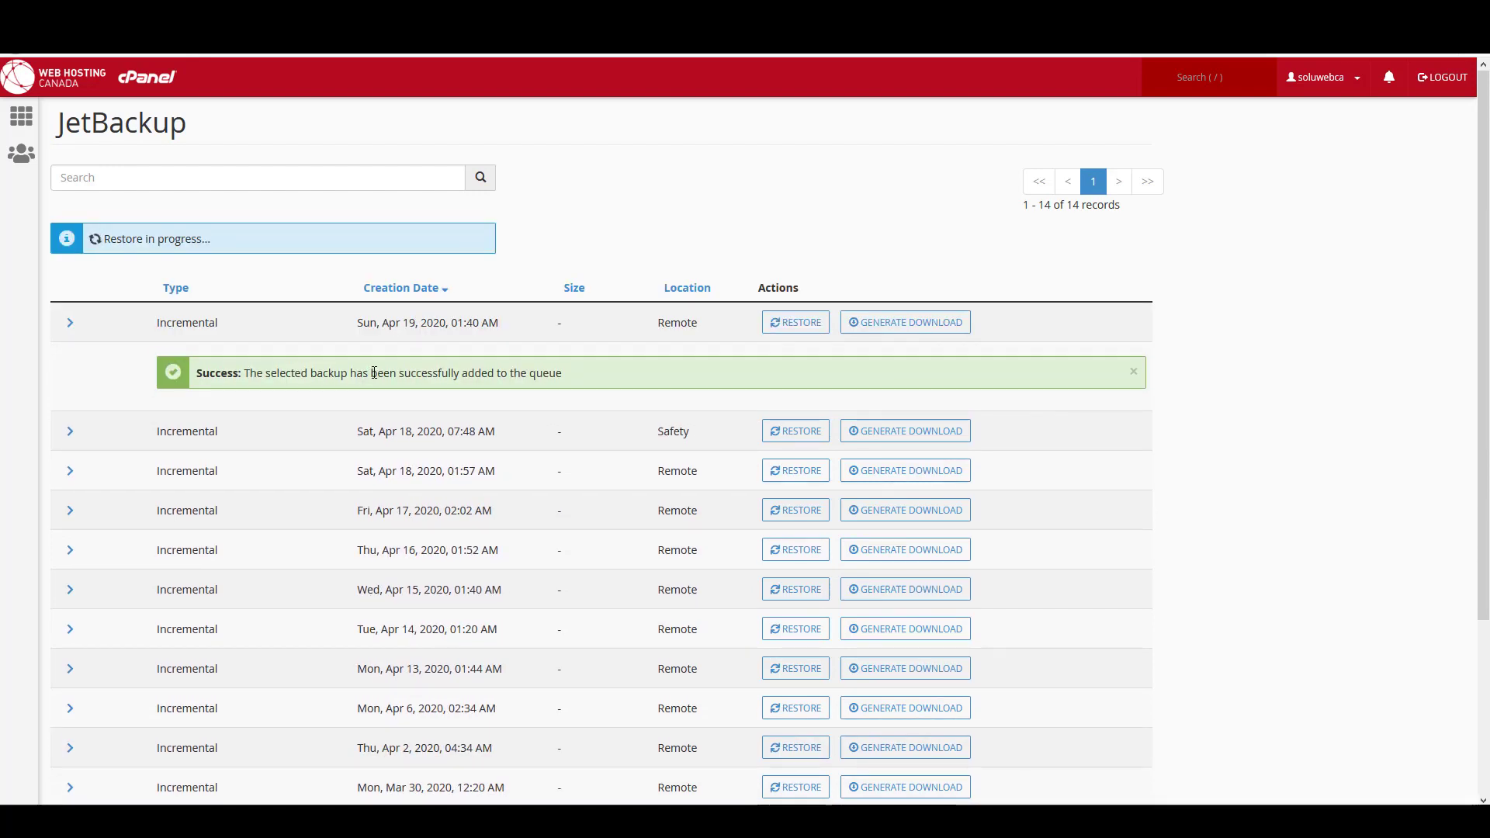
scroll(374, 374, "down", 5)
Go back to the JetBackup home page and check the full-account restore's progress in the queue
left_click(604, 739)
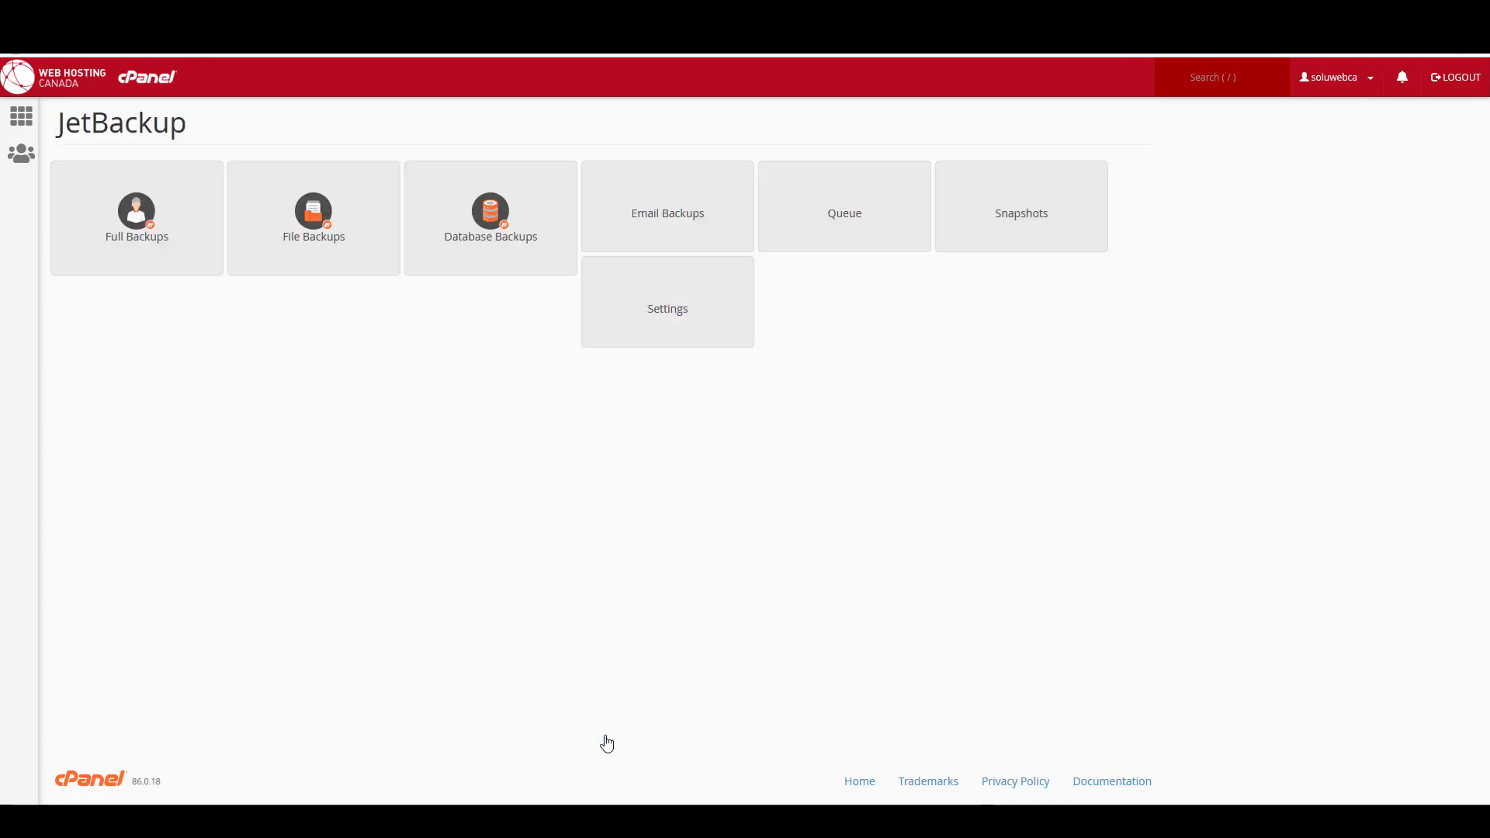
left_click(832, 233)
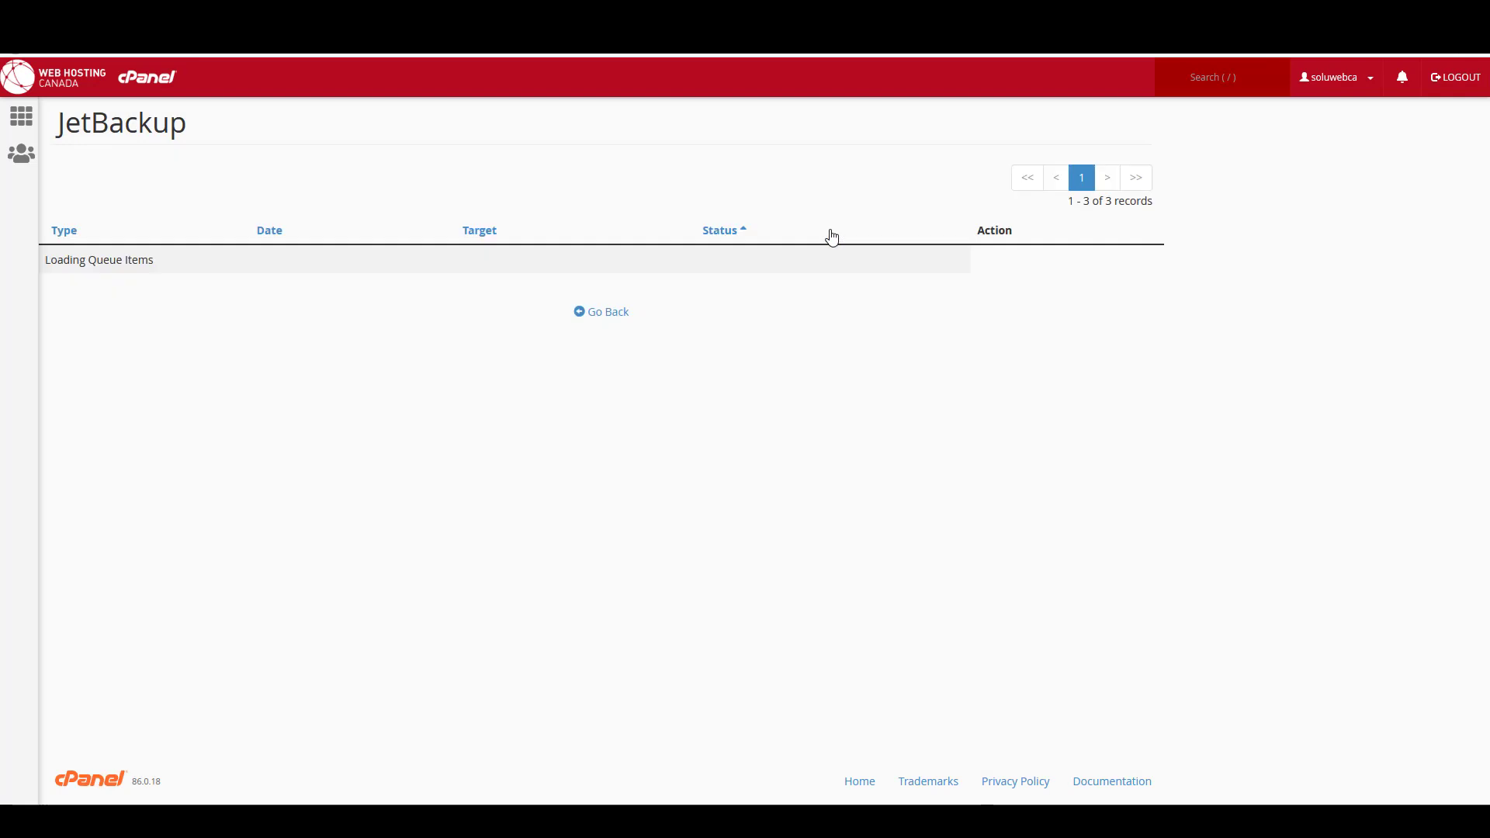